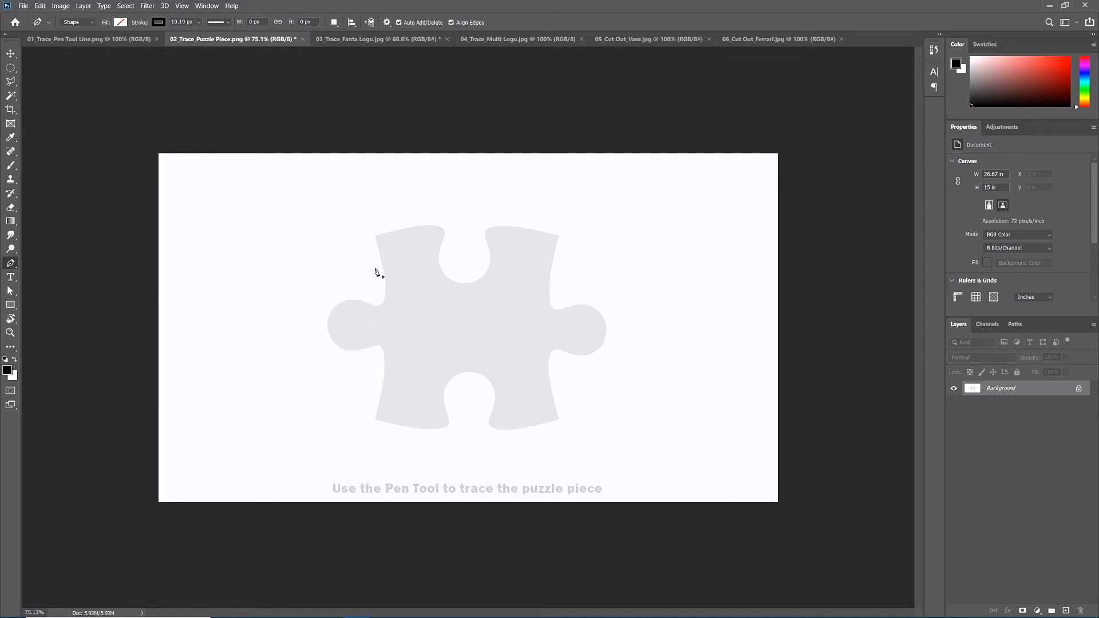
- Start a Pen tool shape path with an anchor at the puzzle piece's upper-left corner
left_click(375, 236)
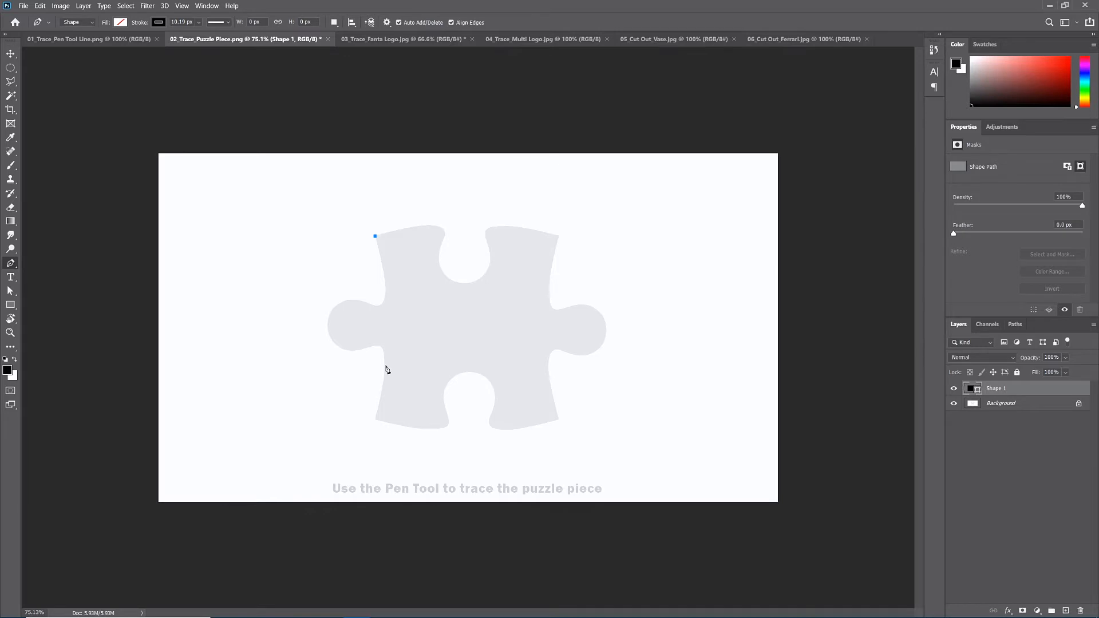
key("ctrl+plus")
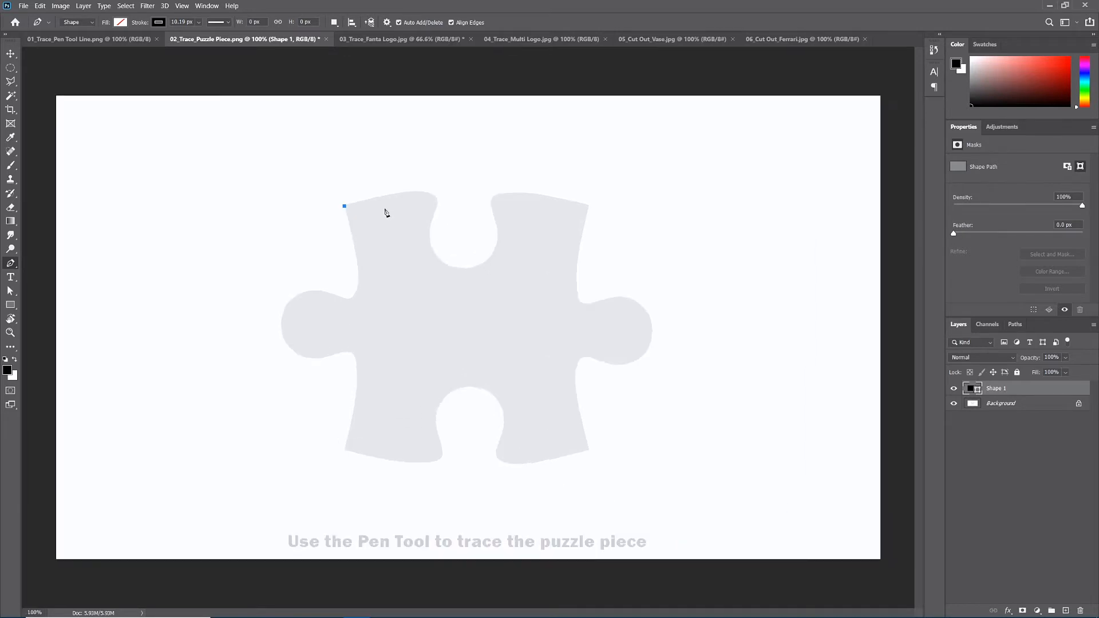
scroll(387, 213, "up", 1)
- Try to trace the upper-left edge and the upper notch down to its lowest point with many short straight segments
left_click(360, 199)
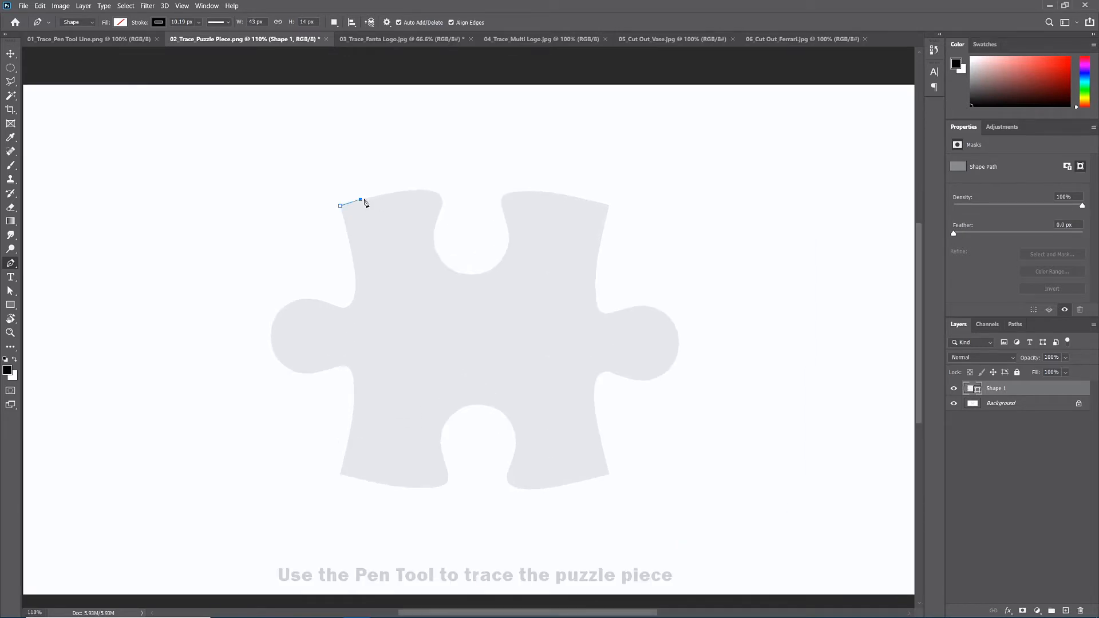
left_click(373, 197)
left_click(387, 195)
left_click(401, 192)
left_click(416, 191)
left_click(430, 191)
left_click(443, 198)
left_click(442, 212)
left_click(434, 225)
left_click(432, 237)
left_click(438, 247)
left_click(443, 260)
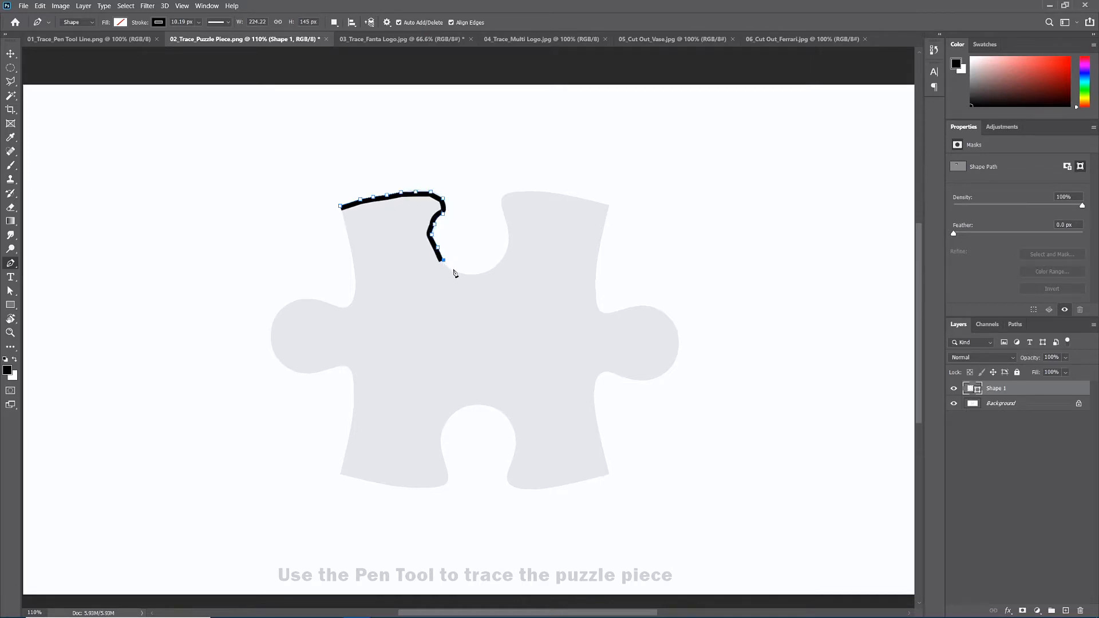
left_click(455, 272)
left_click(474, 275)
scroll(426, 183, "up", 1)
scroll(426, 183, "up", 5)
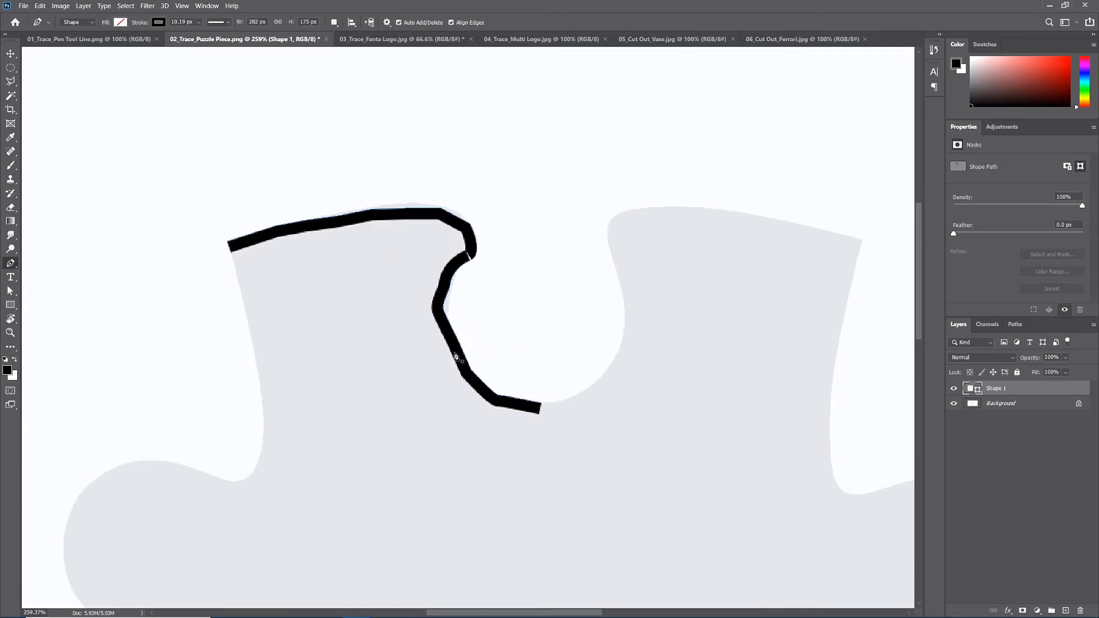
- Remove all the short straight segments, keeping only the starting anchor at the upper-left corner
key("BackSpace")
key("BackSpace")
key("BackSpace")
key("BackSpace")
key("BackSpace")
key("BackSpace")
key("BackSpace")
key("BackSpace")
key("BackSpace")
key("BackSpace")
key("BackSpace")
key("BackSpace")
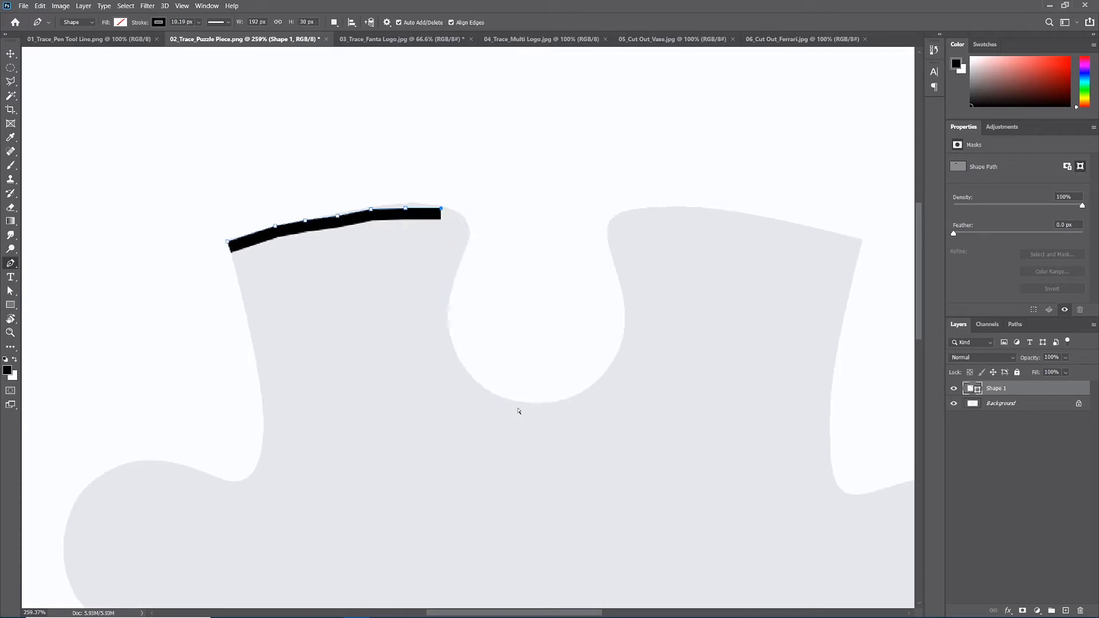
key("BackSpace")
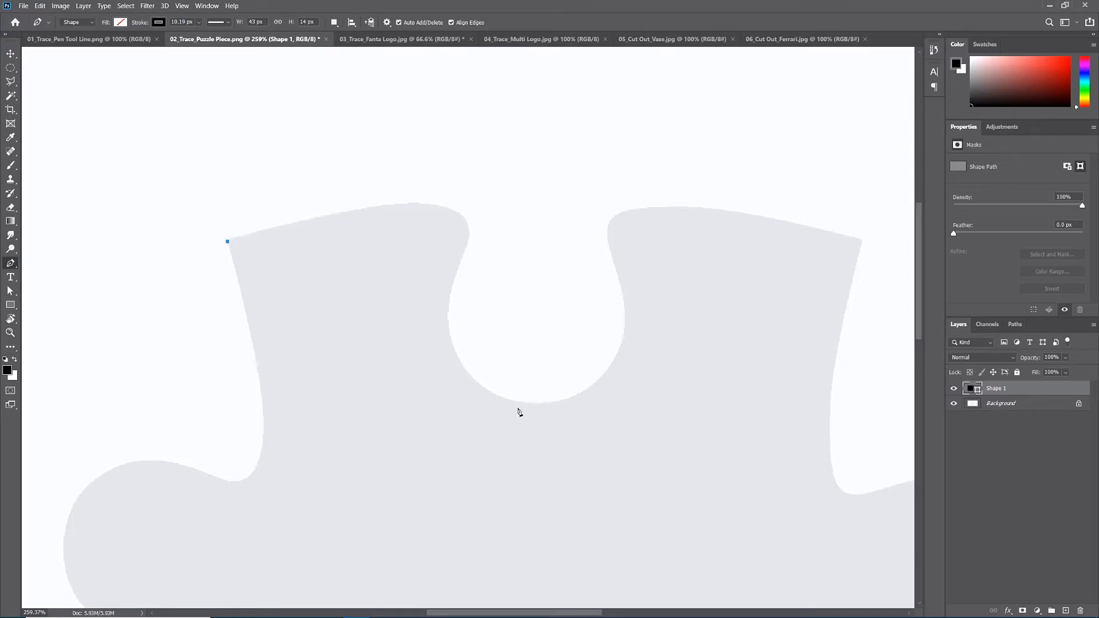
- Trace the upper-left edge with one curved segment ending on the left side of the upper notch
scroll(503, 388, "down", 3)
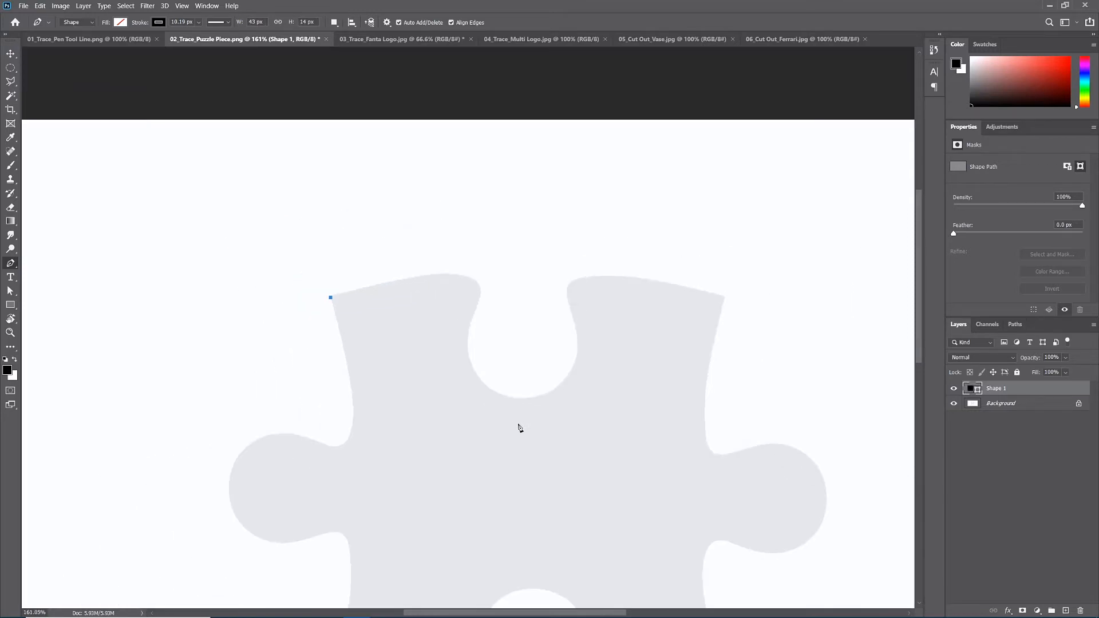
left_click_drag(518, 427, 455, 273)
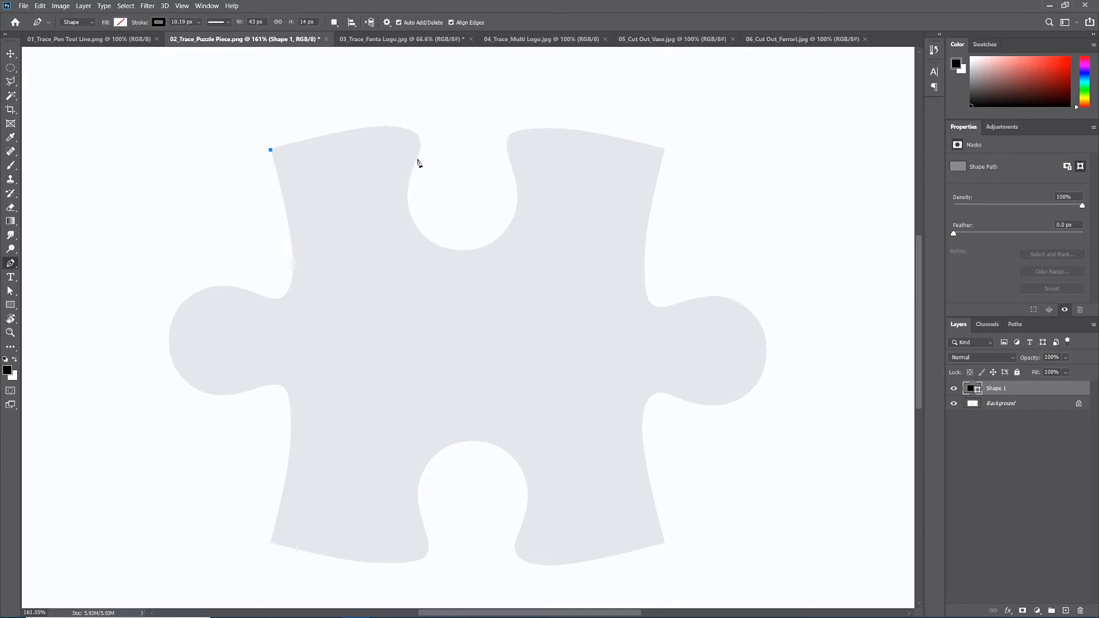
left_click_drag(418, 158, 386, 226)
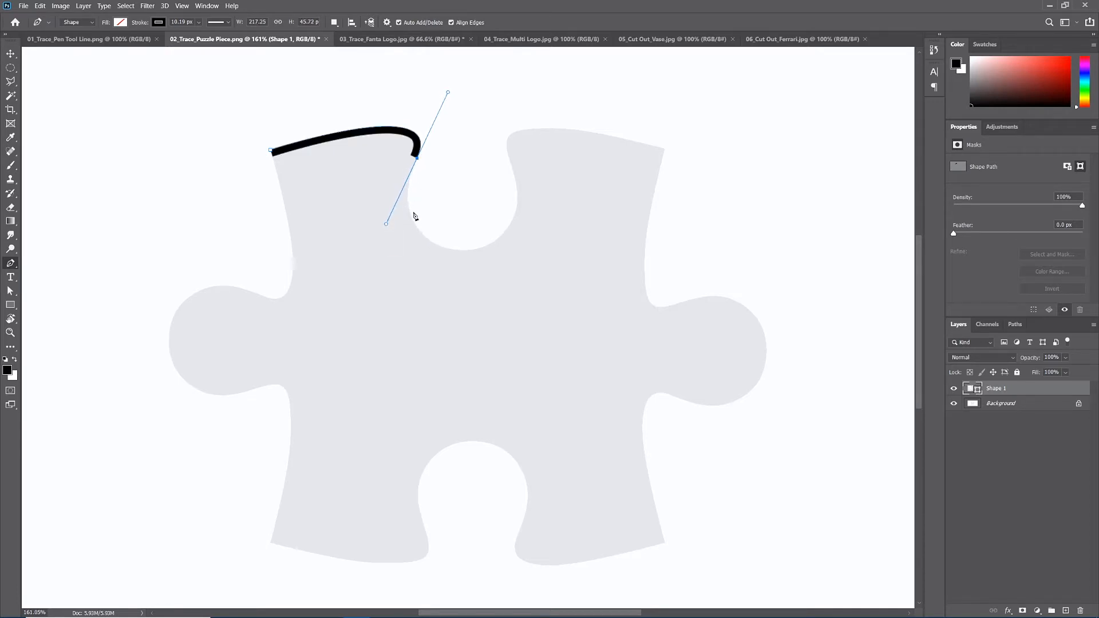
- Trace the rounded inside of the upper notch with one curved segment ending at its lower-right side
scroll(419, 163, "up", 4)
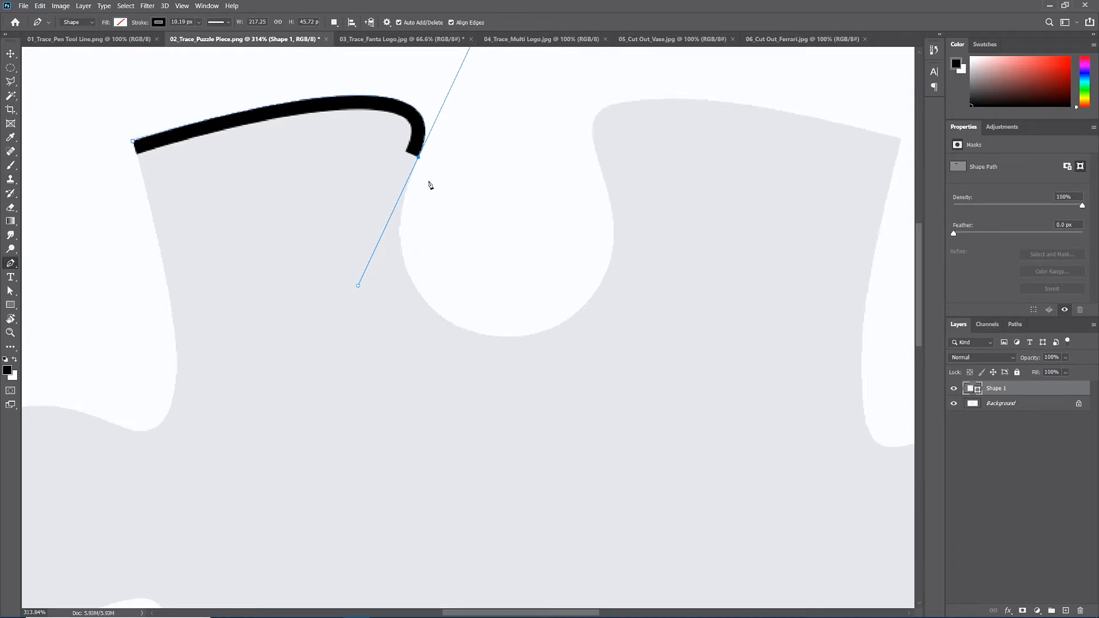
scroll(442, 189, "down", 2)
left_click_drag(442, 176, 432, 238)
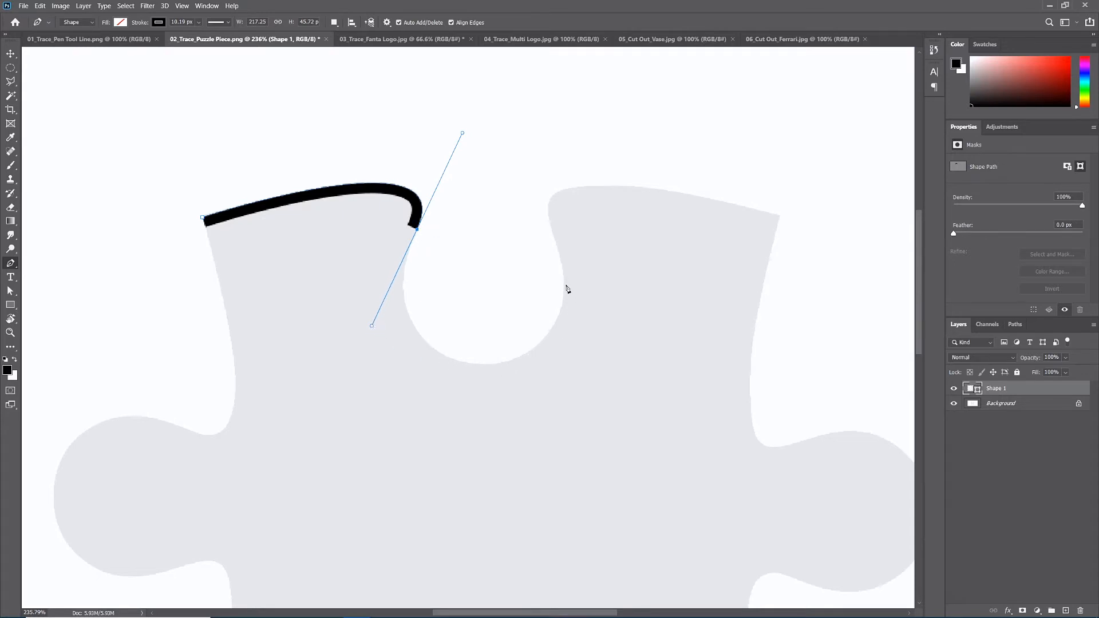
mouse_move(564, 284)
left_mouse_down()
mouse_move(594, 152)
mouse_move(628, 115)
mouse_move(635, 129)
left_mouse_up()
key("ctrl+z")
mouse_move(548, 334)
left_mouse_down()
mouse_move(618, 255)
mouse_move(636, 260)
mouse_move(616, 248)
mouse_move(623, 255)
left_mouse_up()
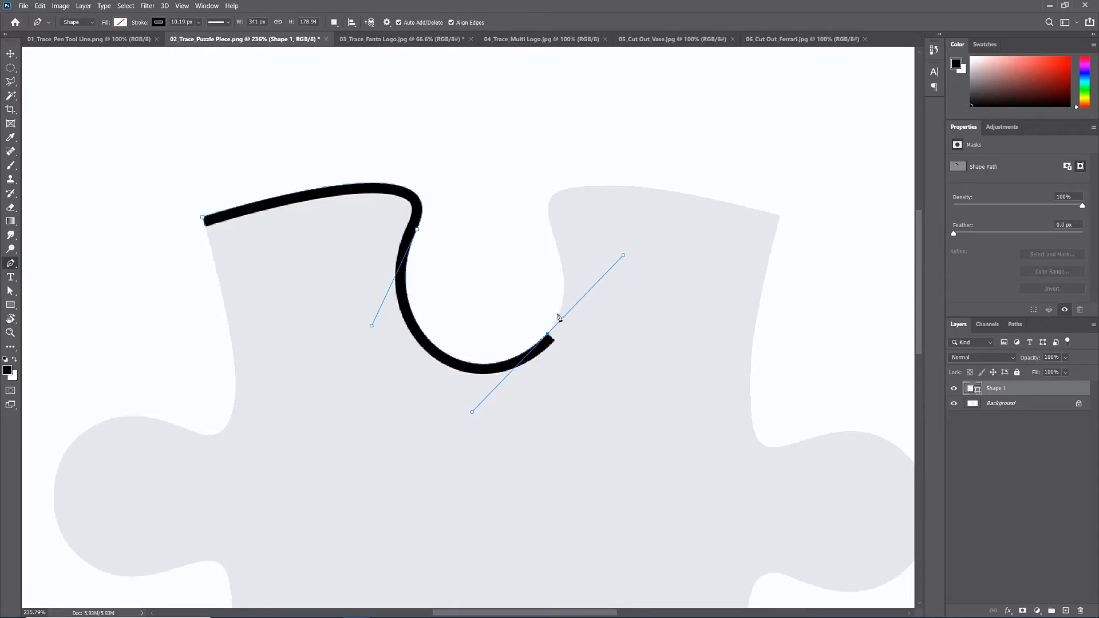
- Continue the path with curves up the notch's right side and along the upper edge to the upper-right corner
mouse_move(551, 197)
left_mouse_down()
mouse_move(577, 167)
mouse_move(733, 182)
mouse_move(724, 182)
left_mouse_up()
key("ctrl+z")
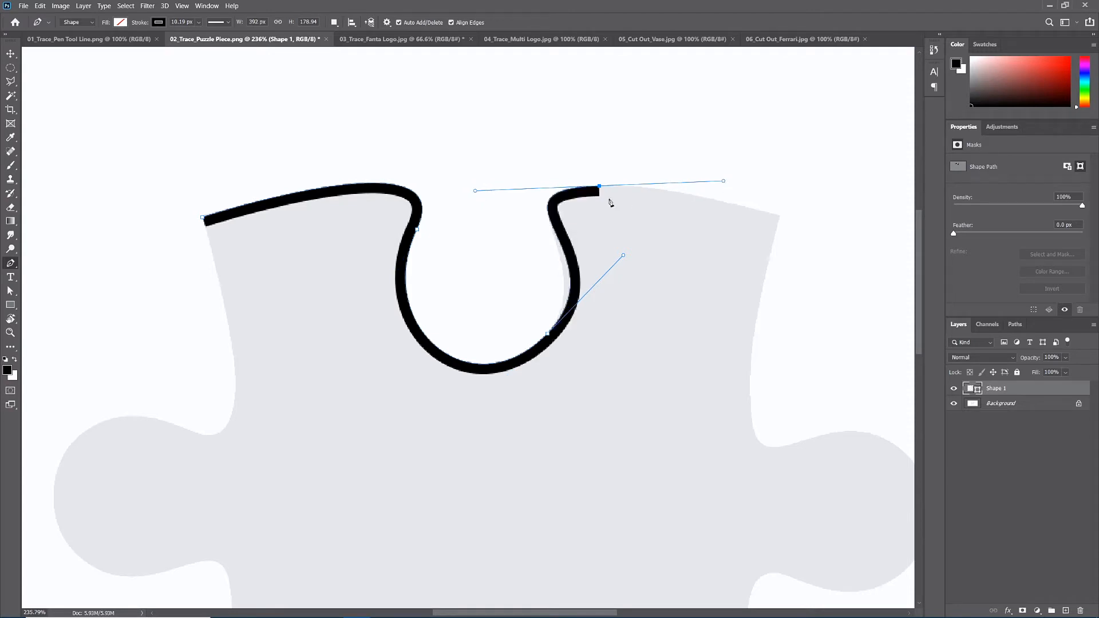
left_click(781, 218)
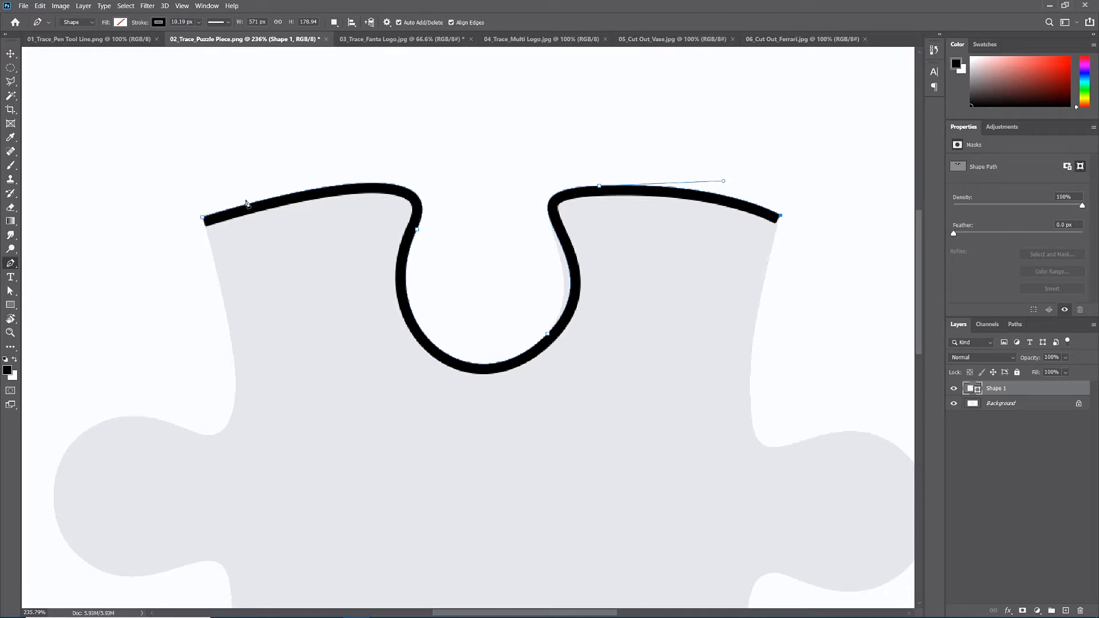
- Look over the curves and corner in 01_Trace_Pen Tool Line.png and return to the puzzle piece document
scroll(422, 315, "down", 3)
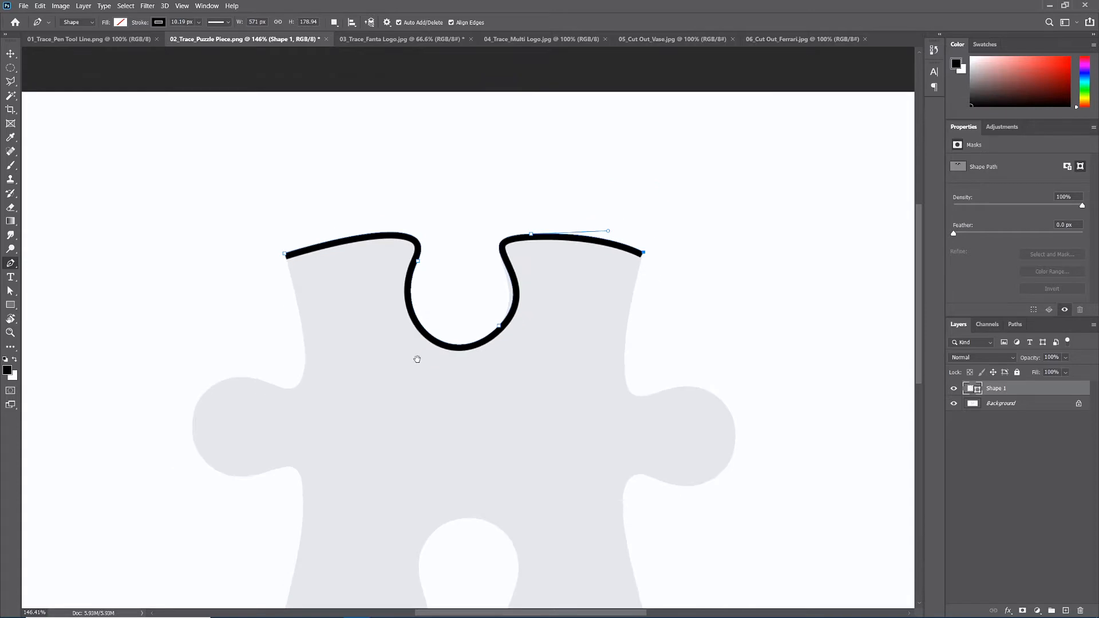
left_click_drag(417, 358, 412, 303)
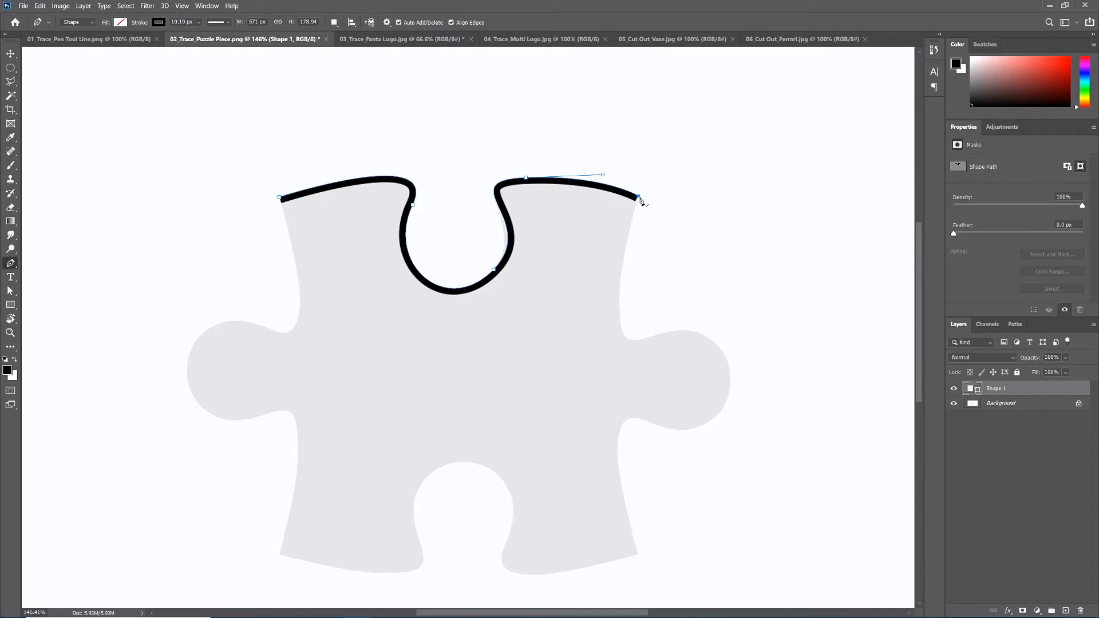
key("Escape")
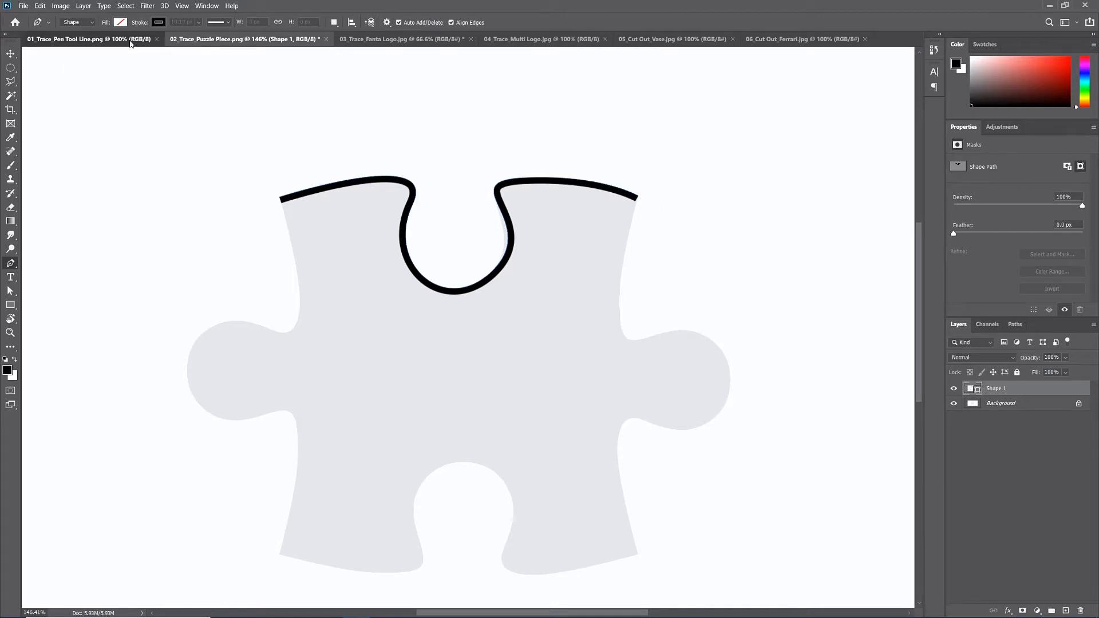
left_click(123, 41)
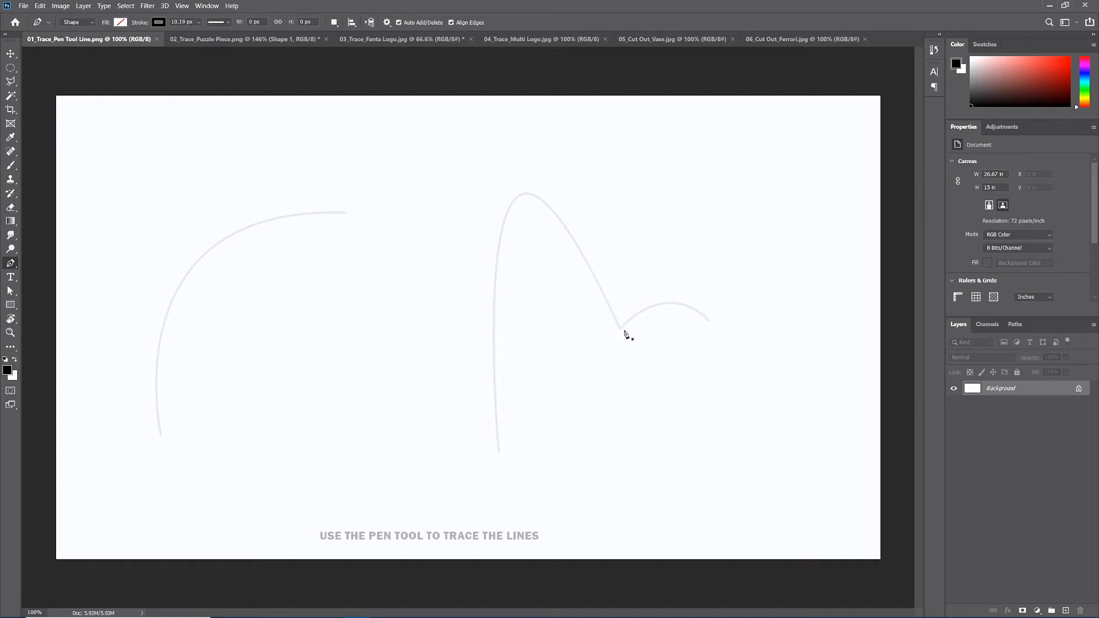
left_click(253, 40)
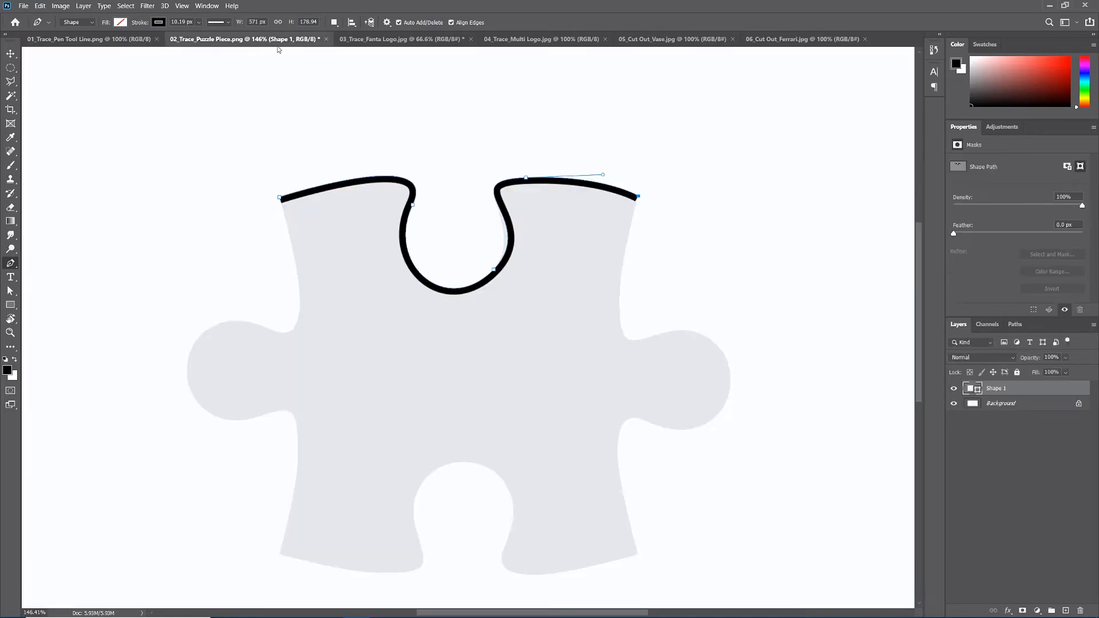
- Trace the right side with curves from the upper-right corner around the knob to the lower-right corner, making that end a corner point
left_click(636, 196)
left_click_drag(640, 341, 691, 328)
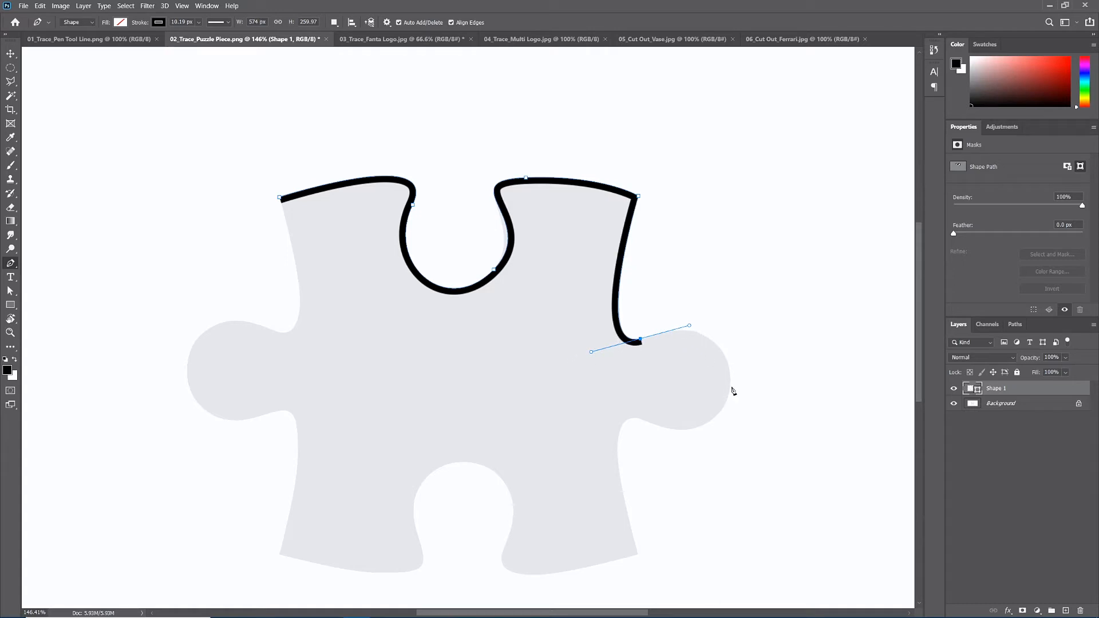
left_click_drag(731, 380, 730, 432)
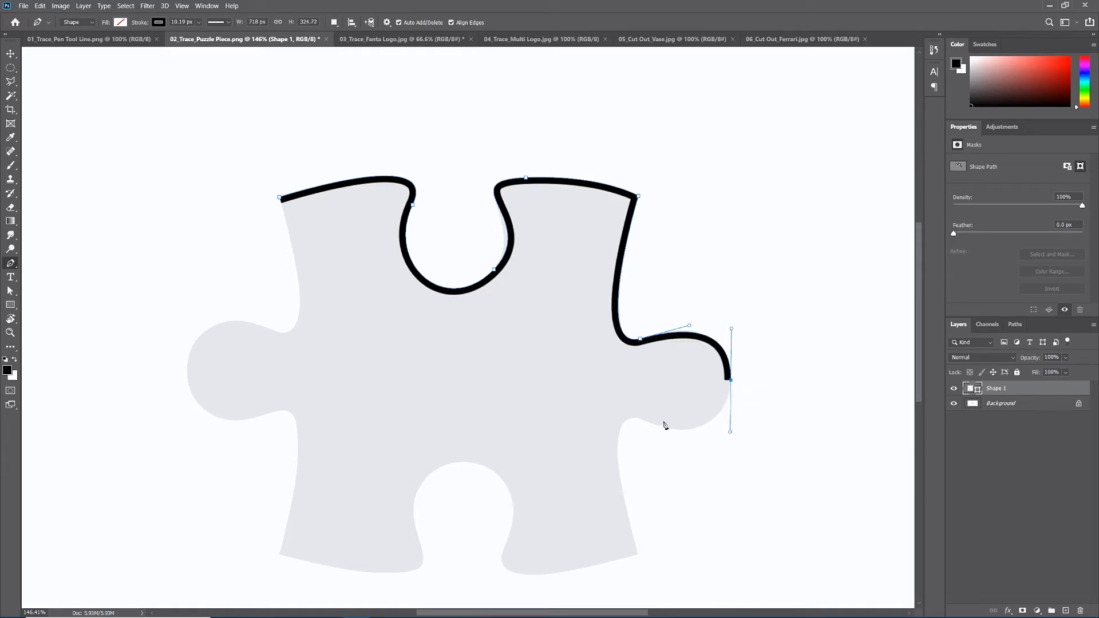
left_click_drag(642, 420, 603, 404)
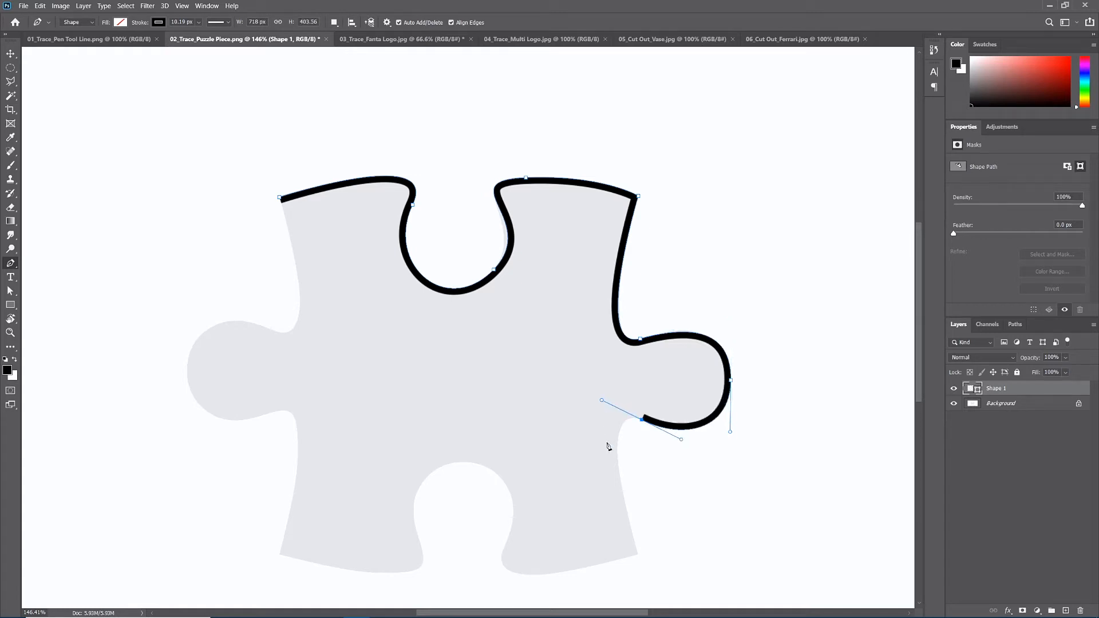
mouse_move(639, 558)
left_mouse_down()
mouse_move(649, 616)
mouse_move(655, 542)
left_mouse_up()
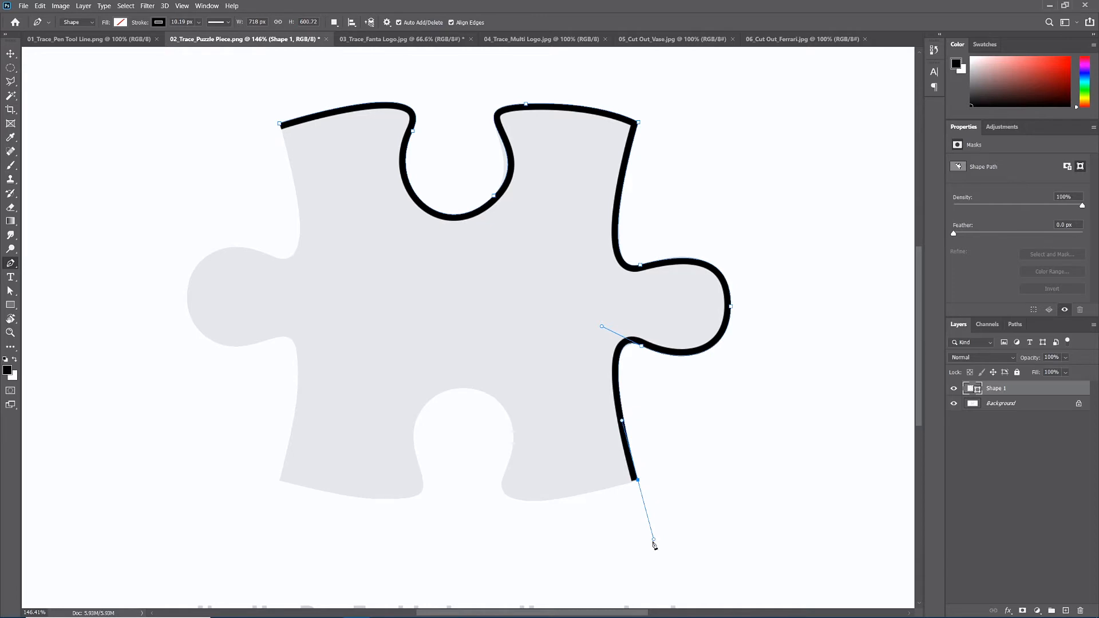
left_click(638, 482)
- Trace the lower edge with curves around the lower notch to the lower-left corner, removing that anchor's outgoing handle
left_click_drag(505, 471, 539, 410)
left_click_drag(464, 388, 445, 386)
left_click_drag(416, 459, 433, 512)
left_click_drag(280, 481, 143, 455)
left_click(280, 481, "alt")
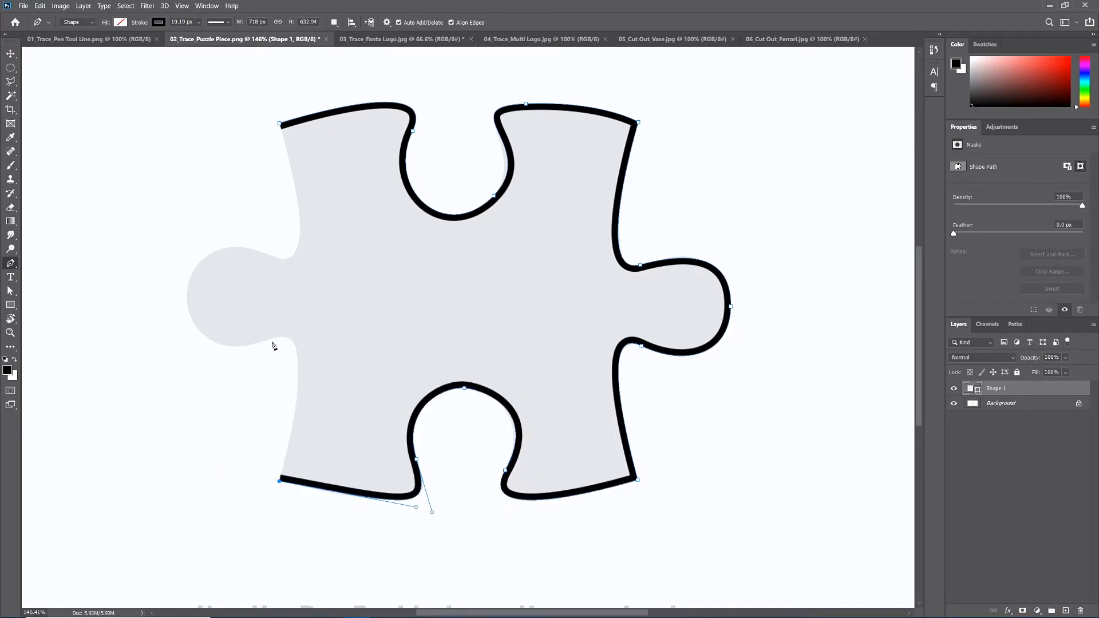
- Trace the left side with curves around the left knob and close the path at the starting anchor
left_click_drag(272, 339, 215, 362)
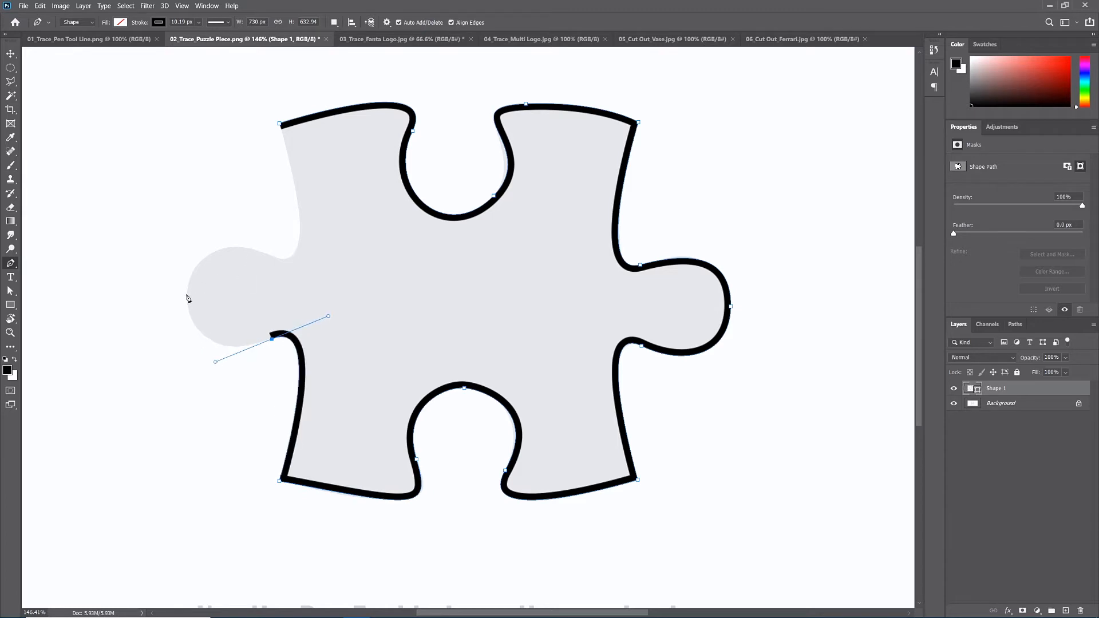
left_click_drag(187, 295, 187, 259)
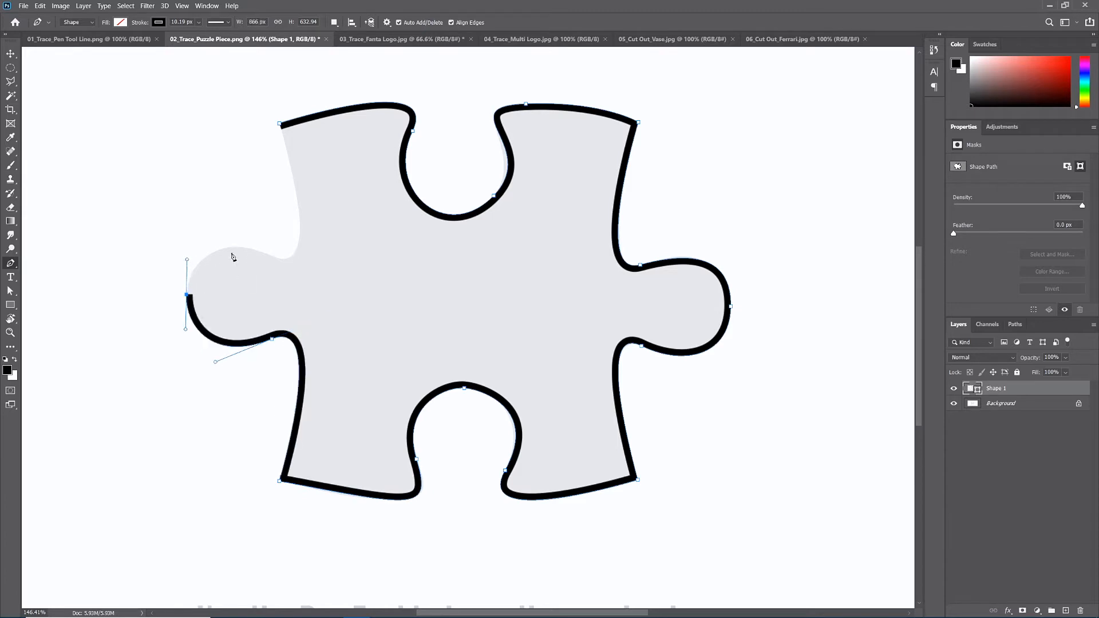
left_click_drag(287, 259, 351, 286)
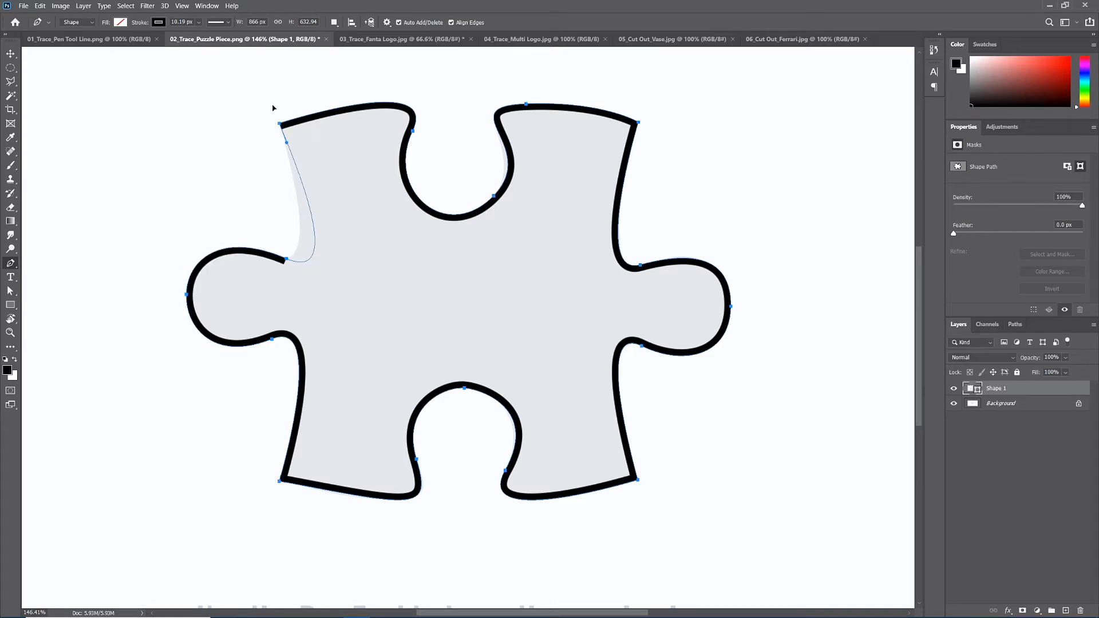
left_click(280, 124)
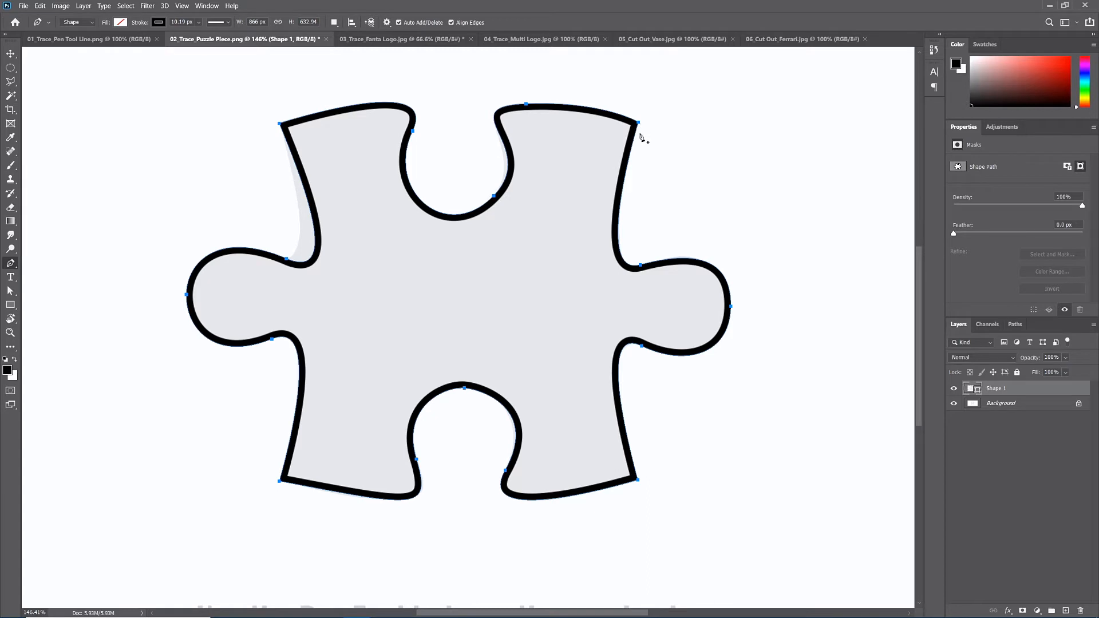
- Delete the two anchors on the right knob, the lower-right corner anchor and the upper notch's lower-right anchor
left_click(730, 306)
left_click(642, 346)
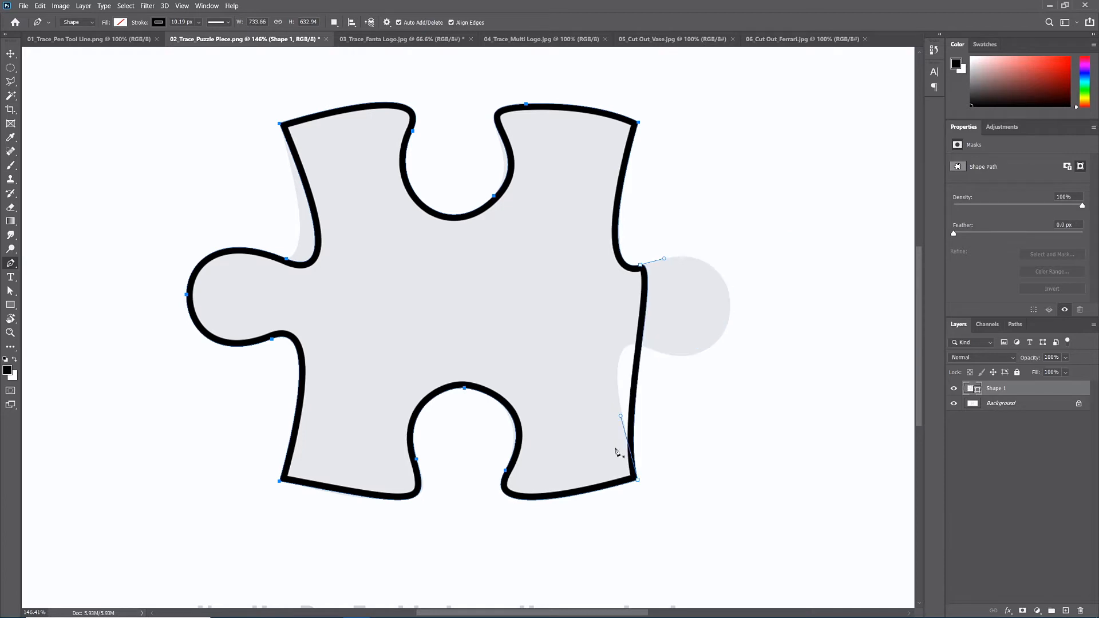
left_click(637, 480)
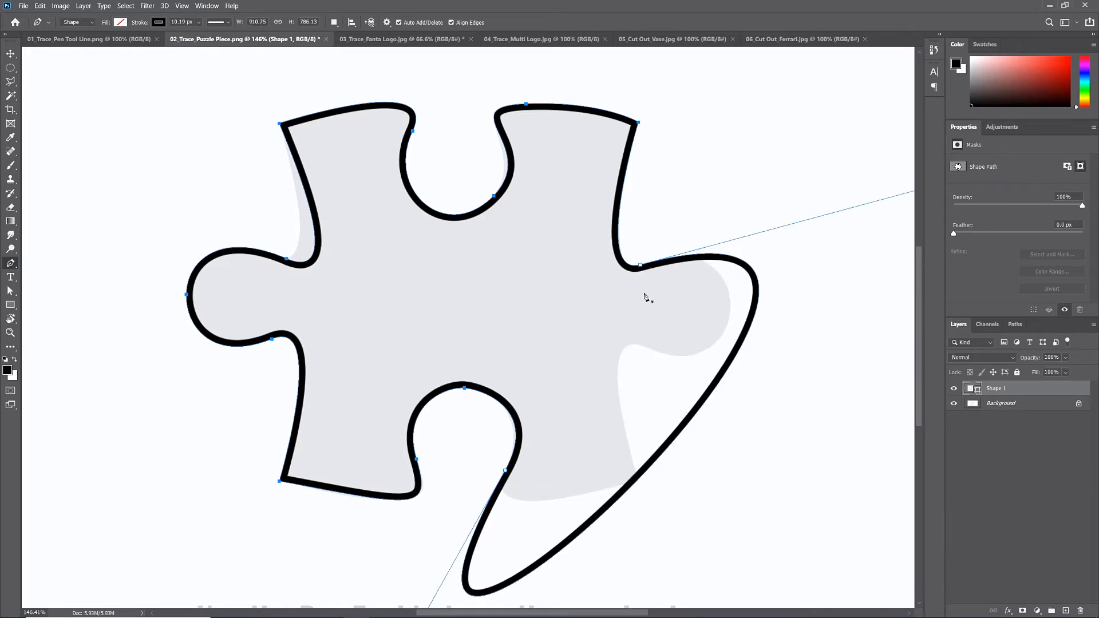
left_click(494, 196)
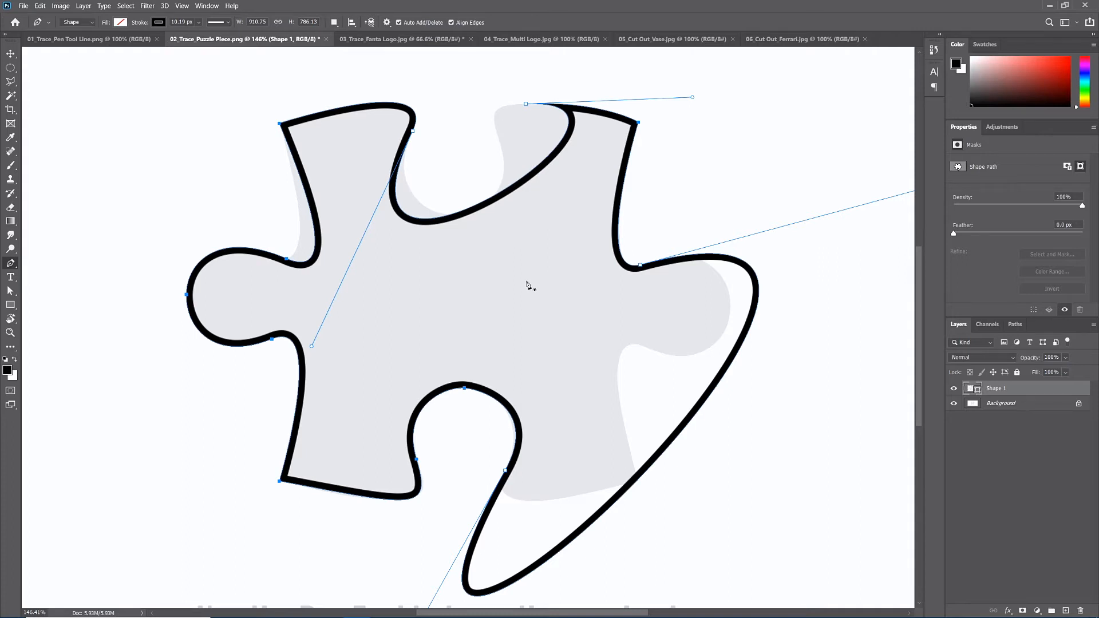
- Undo the anchor deletions to restore the full puzzle outline
key("ctrl+z")
key("ctrl+z")
key("ctrl+z")
key("ctrl+z")
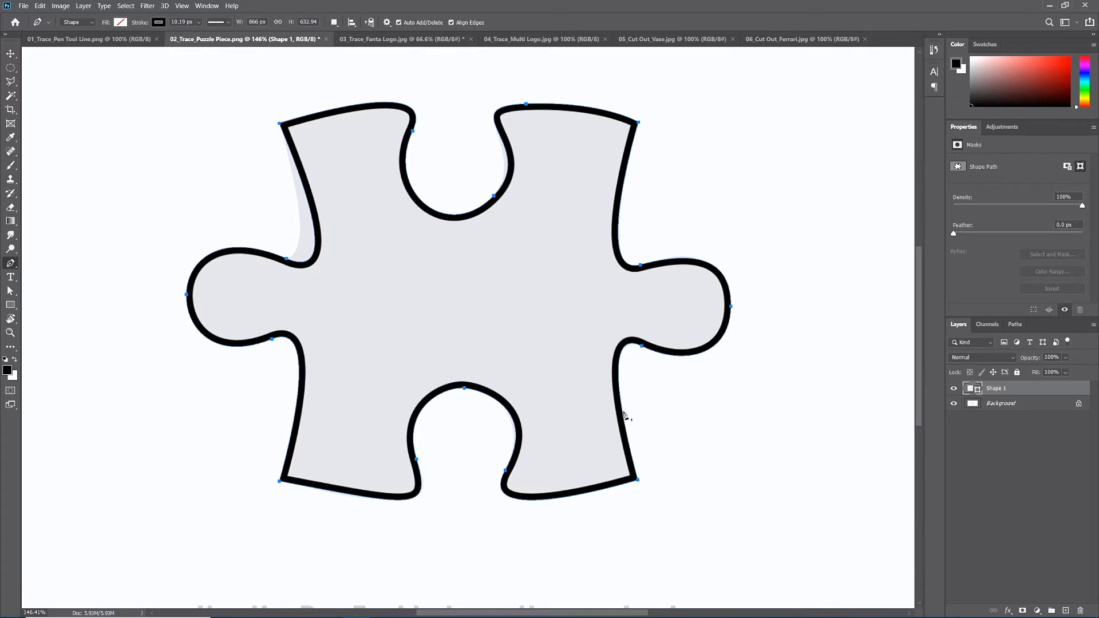
- Add anchor points with pulled-out curves on the lower-right side, lower notch, lower-left side and upper-left edge of the path
left_click_drag(624, 415, 694, 430)
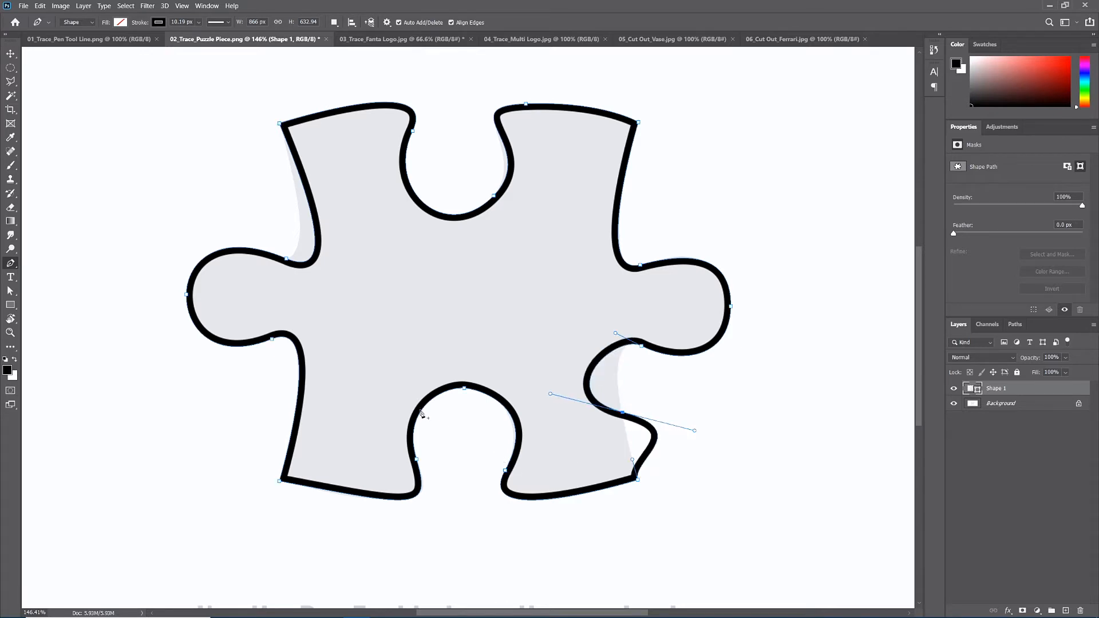
left_click_drag(421, 413, 466, 457)
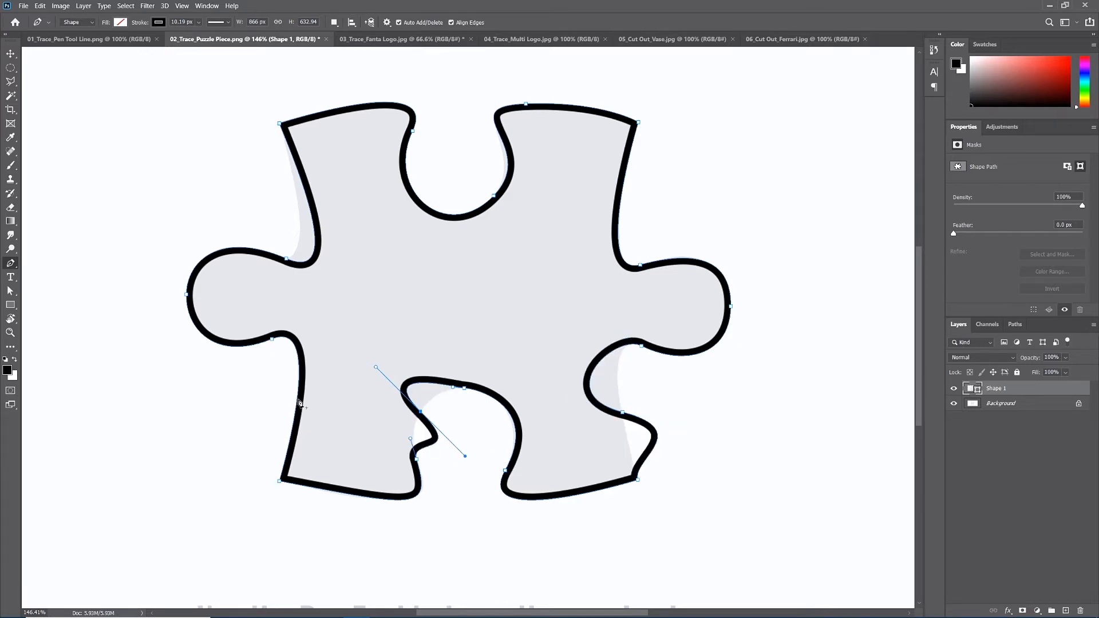
left_click_drag(297, 398, 355, 434)
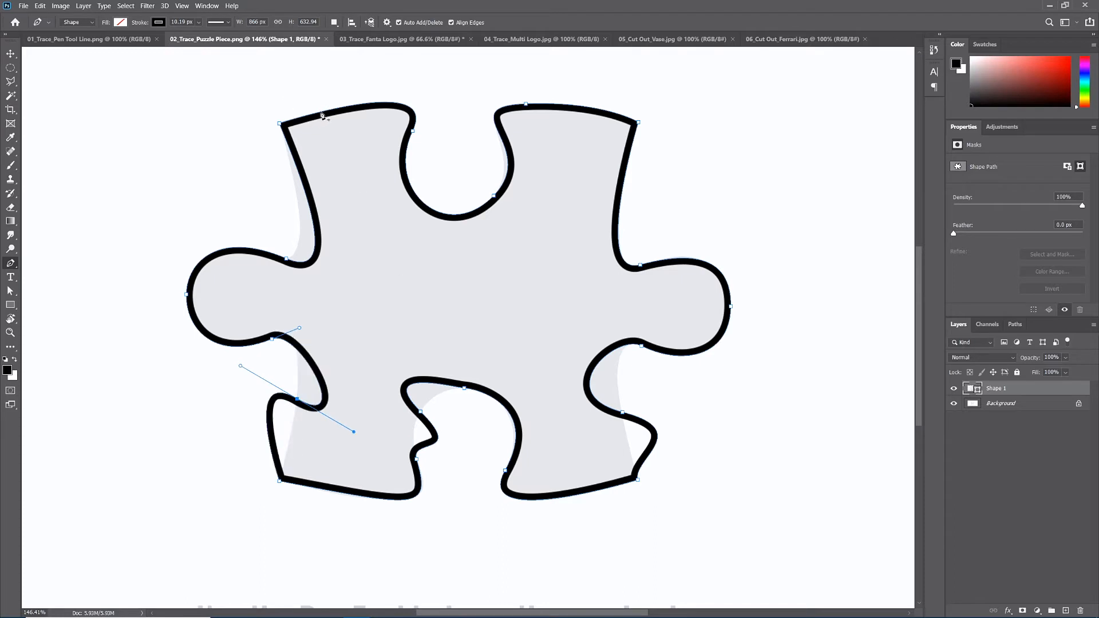
left_click_drag(320, 113, 343, 158)
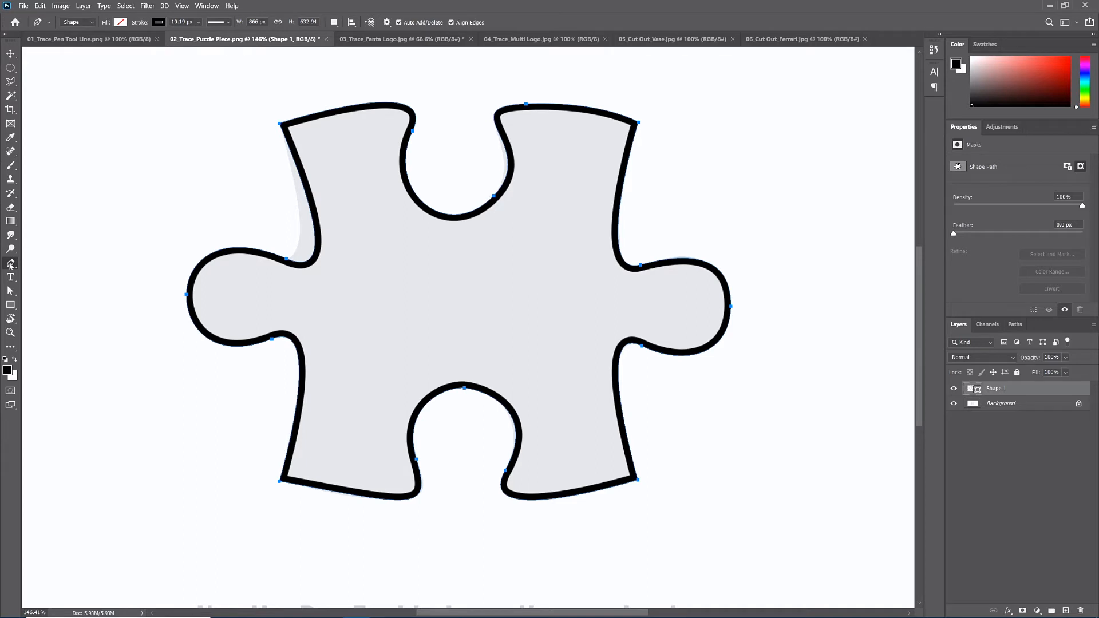
left_click(10, 264)
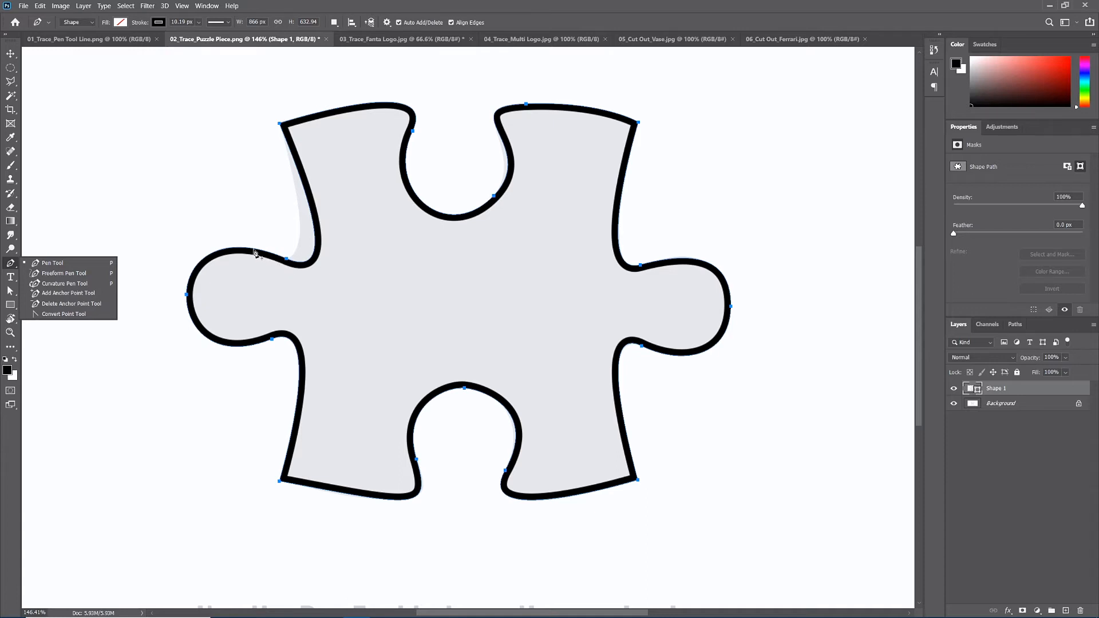
left_click(13, 266)
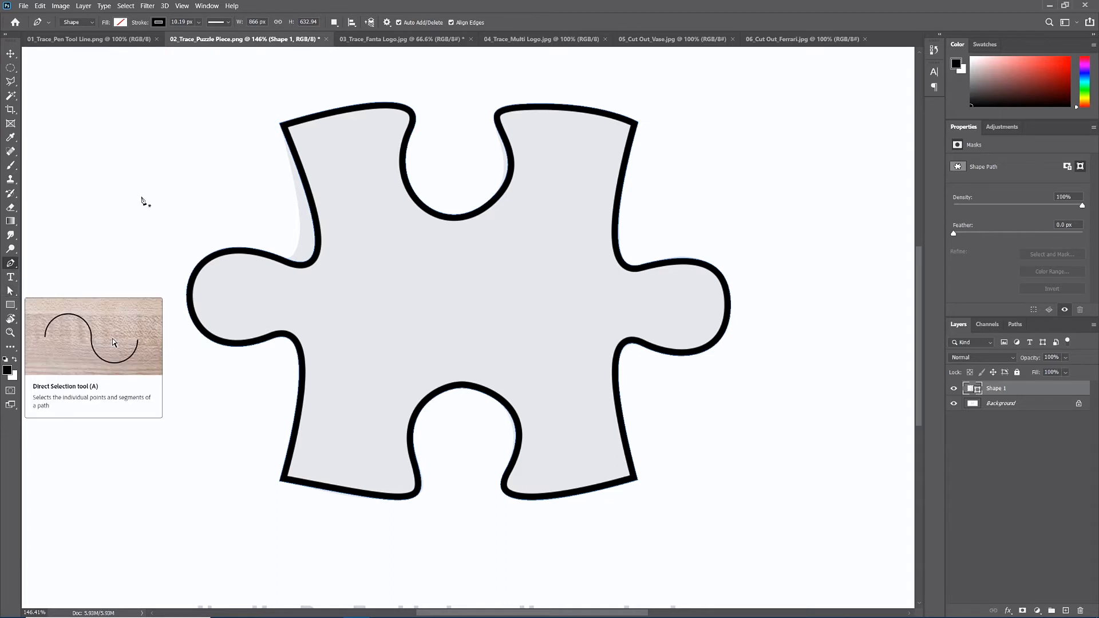
- Use the Direct Selection tool to move the upper-left corner, left knob, upper notch and right knob anchors away from the outline
left_click(10, 291)
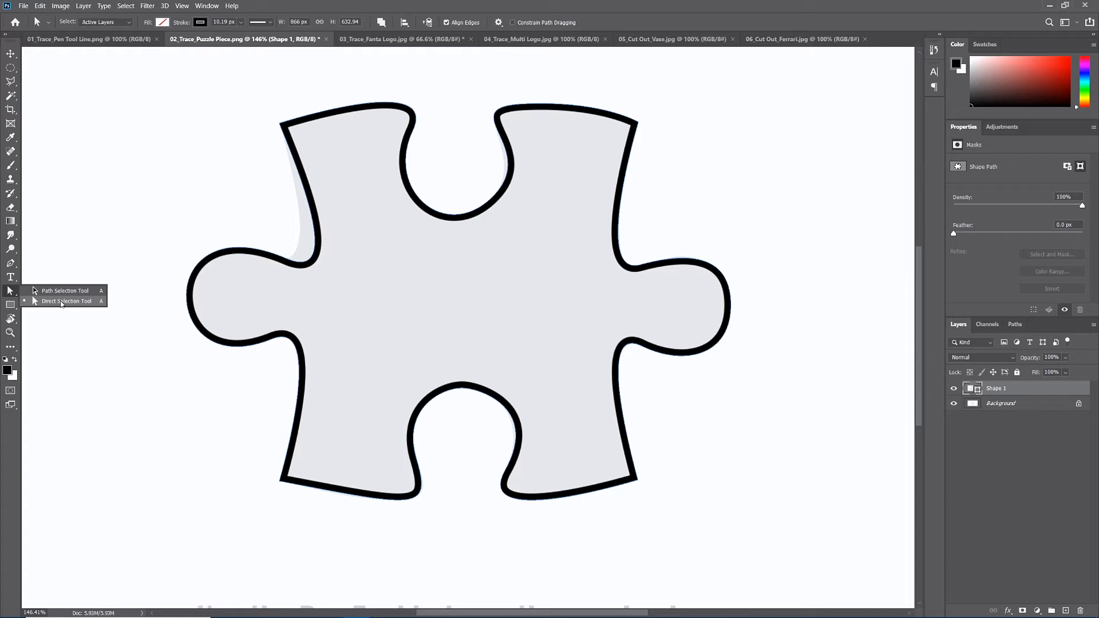
left_click(61, 302)
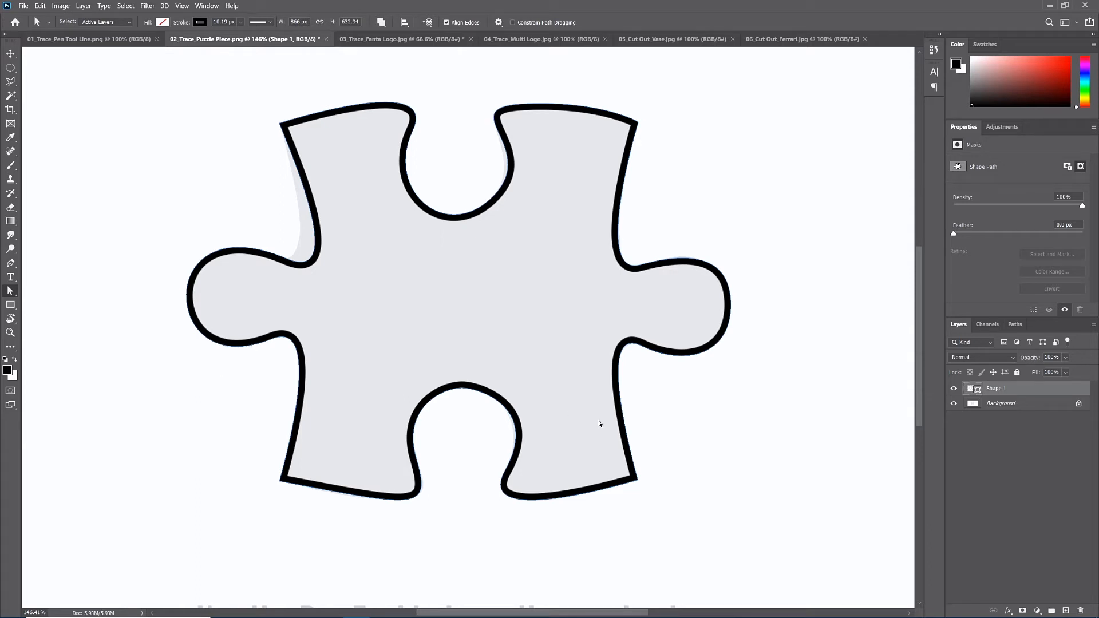
left_click(439, 216)
left_click_drag(279, 123, 198, 107)
left_click_drag(277, 258, 214, 210)
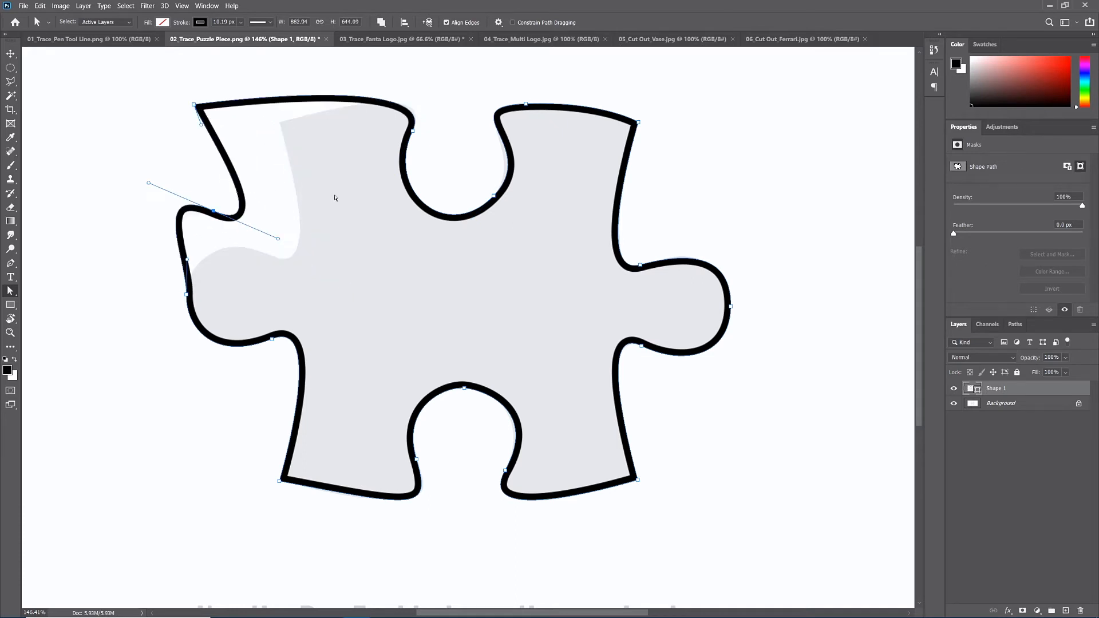
left_click_drag(494, 196, 449, 159)
left_click_drag(640, 265, 685, 203)
left_click_drag(730, 307, 785, 370)
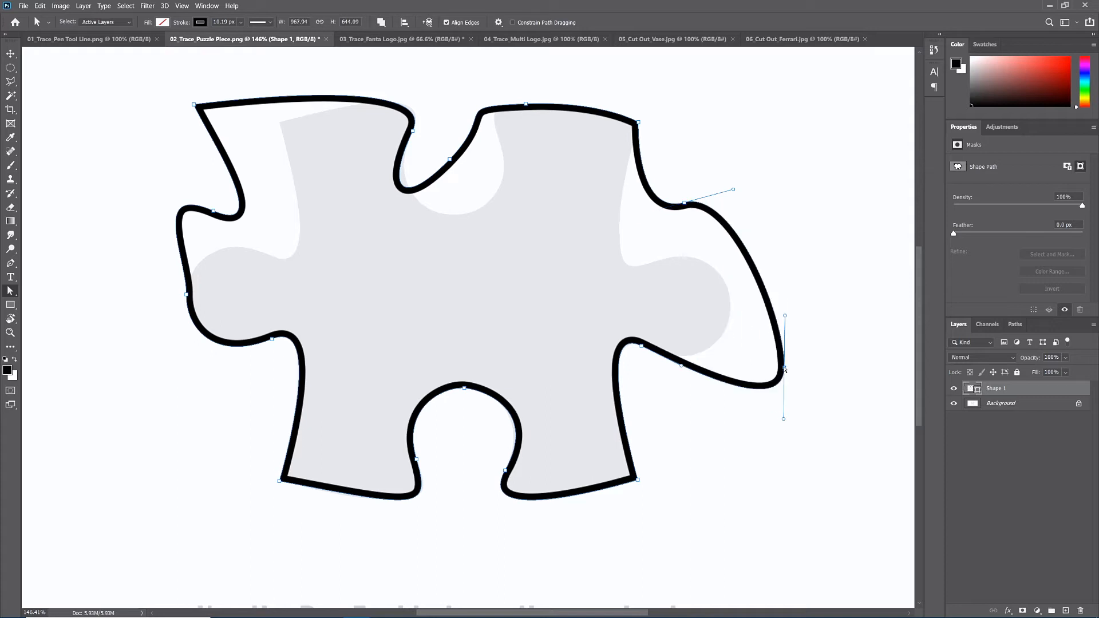
- Undo the anchor moves to restore the traced puzzle outline
key("ctrl+z")
key("ctrl+z")
key("ctrl+z")
key("ctrl+z")
key("ctrl+z")
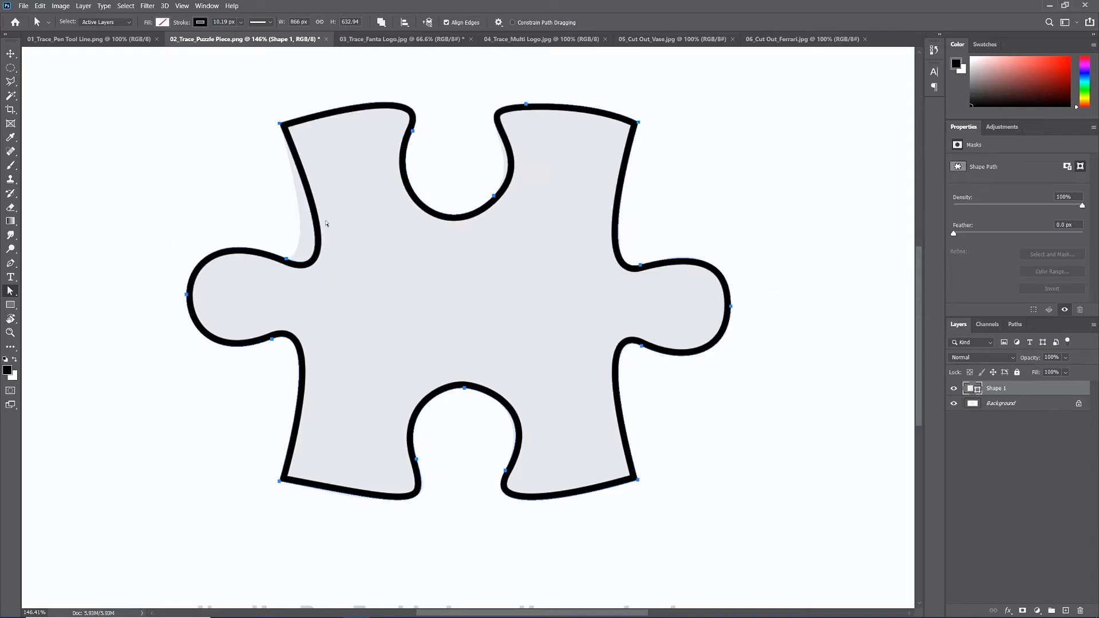
- Adjust both handles of the left knob's upper anchor so the curves follow the puzzle's upper-left side and knob
left_click(286, 261)
left_click_drag(351, 287, 316, 265)
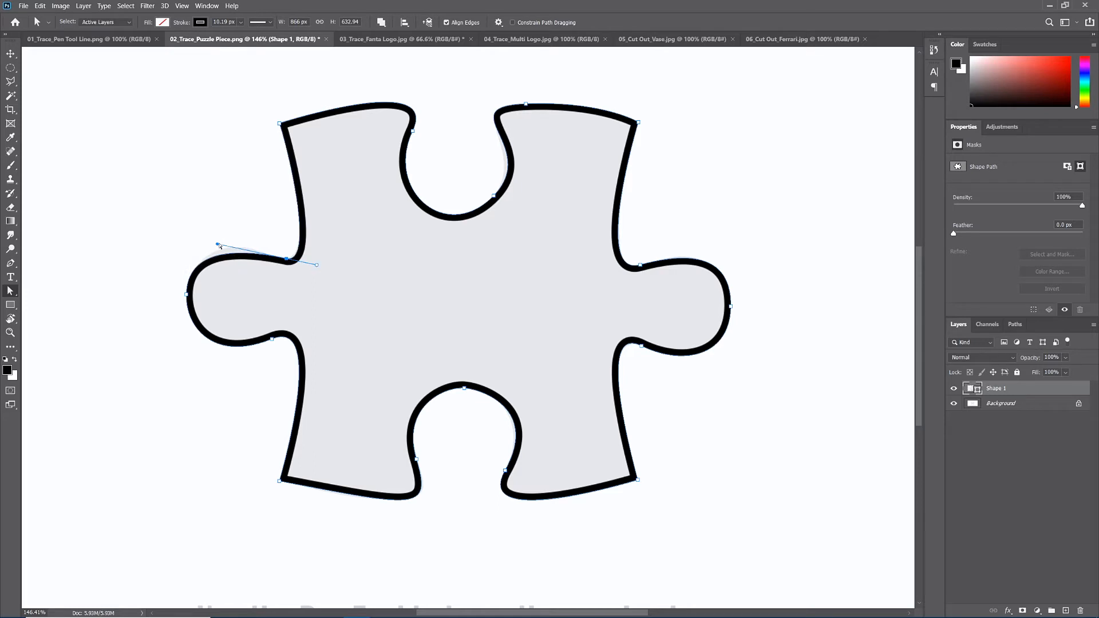
left_click_drag(217, 244, 211, 230)
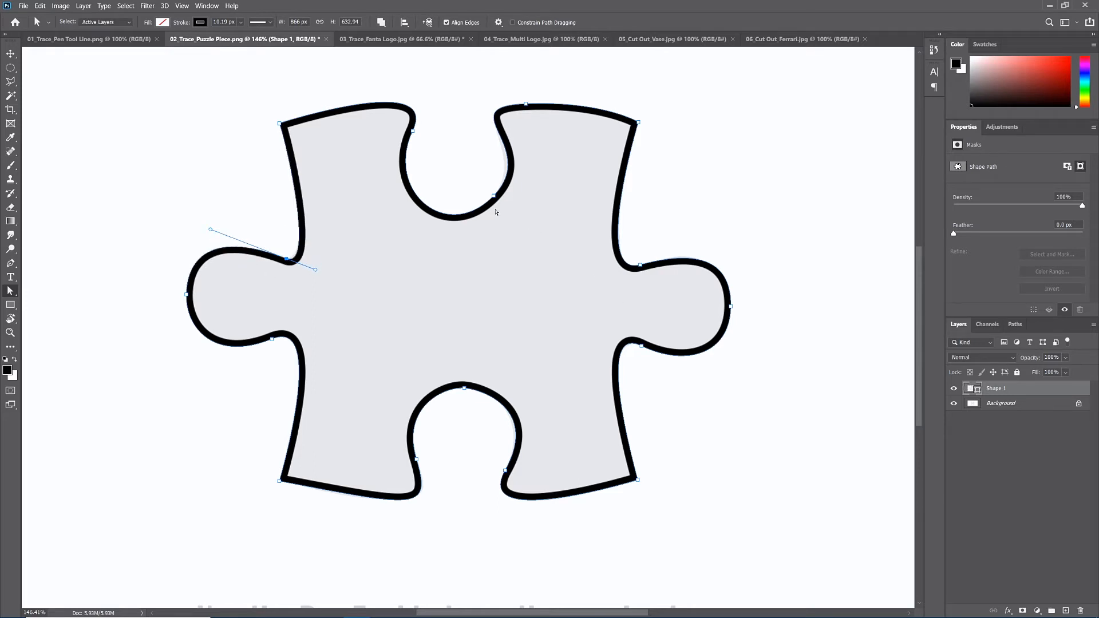
- Move the upper notch's lower-right anchor slightly and shorten its handles to fit the notch curve
left_click_drag(494, 197, 492, 200)
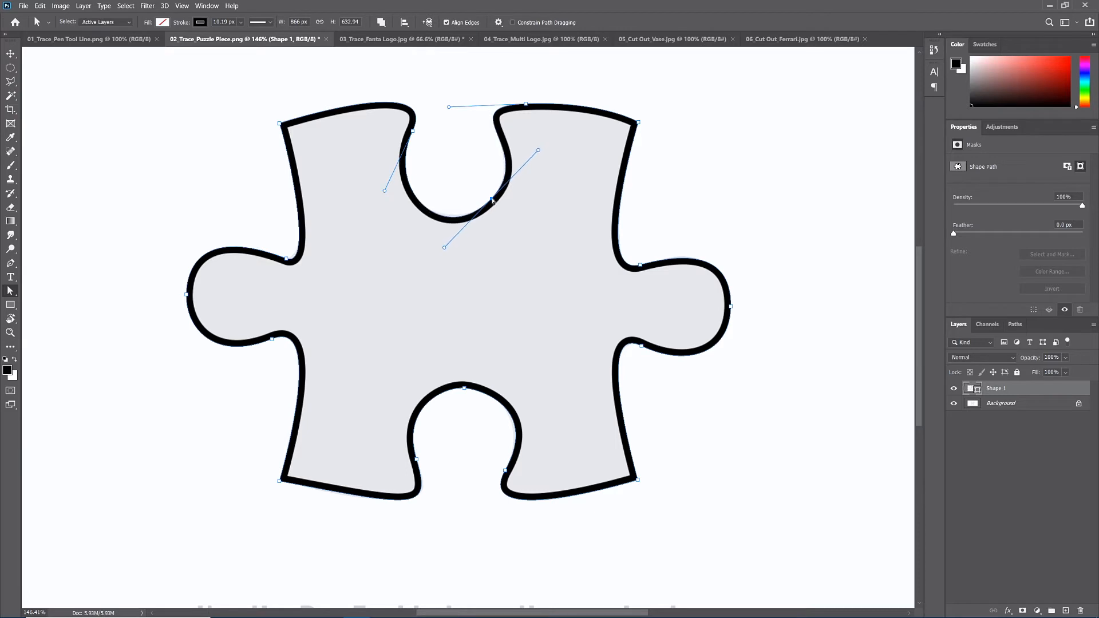
left_click_drag(445, 248, 448, 242)
left_click_drag(539, 153, 537, 155)
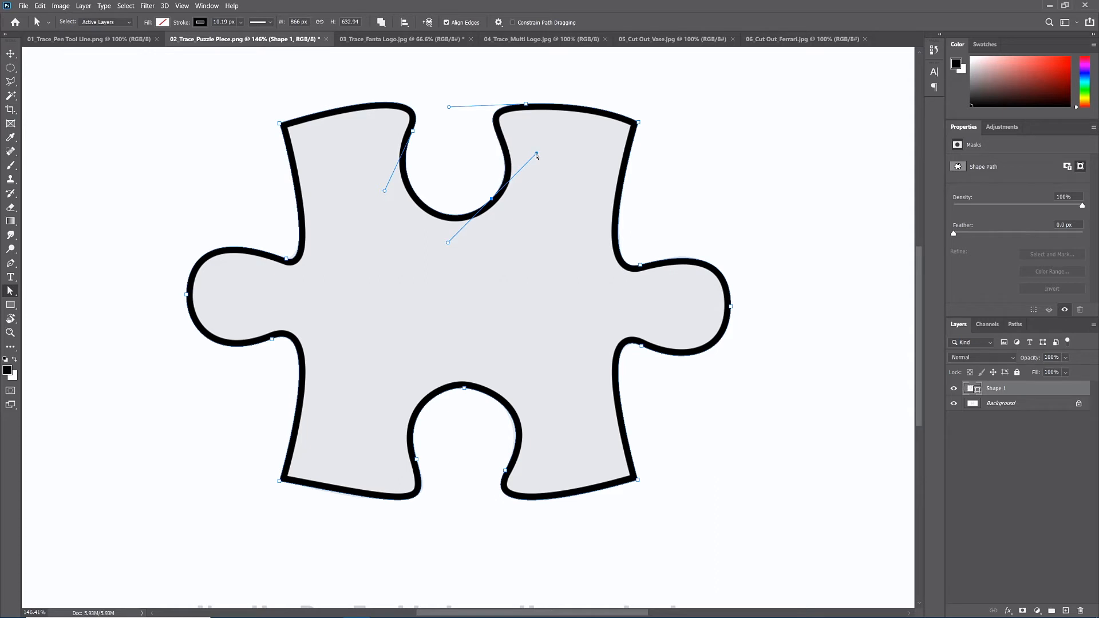
- Fine-tune the handles of the right knob's upper anchor and outermost anchor to match the knob's curve
left_click(640, 265)
left_click_drag(694, 253, 690, 249)
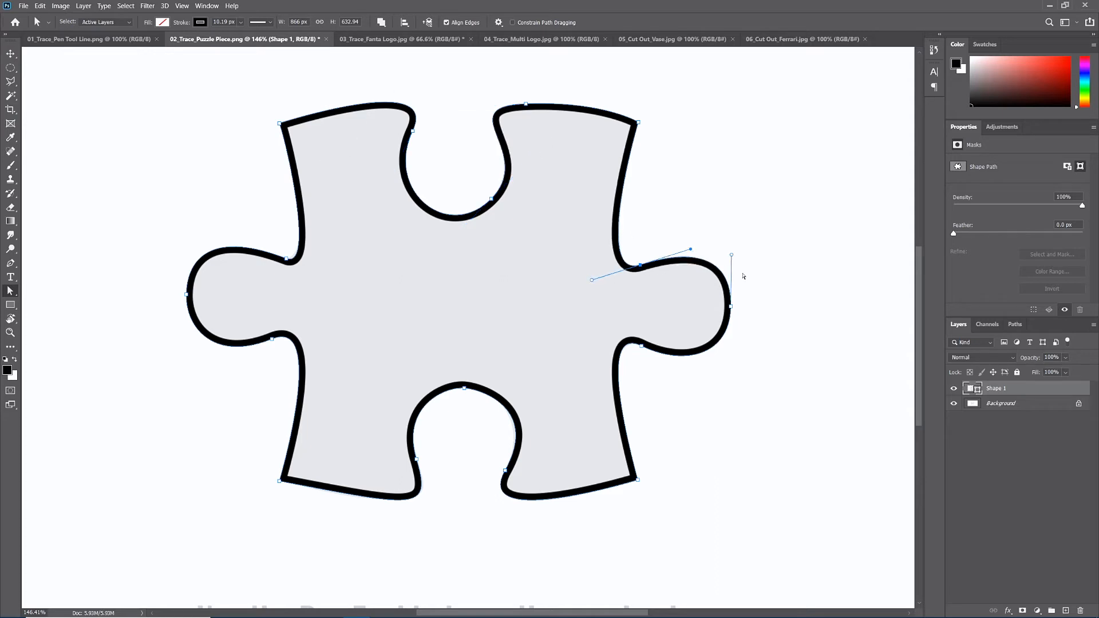
left_click(730, 308)
left_click_drag(733, 357, 734, 361)
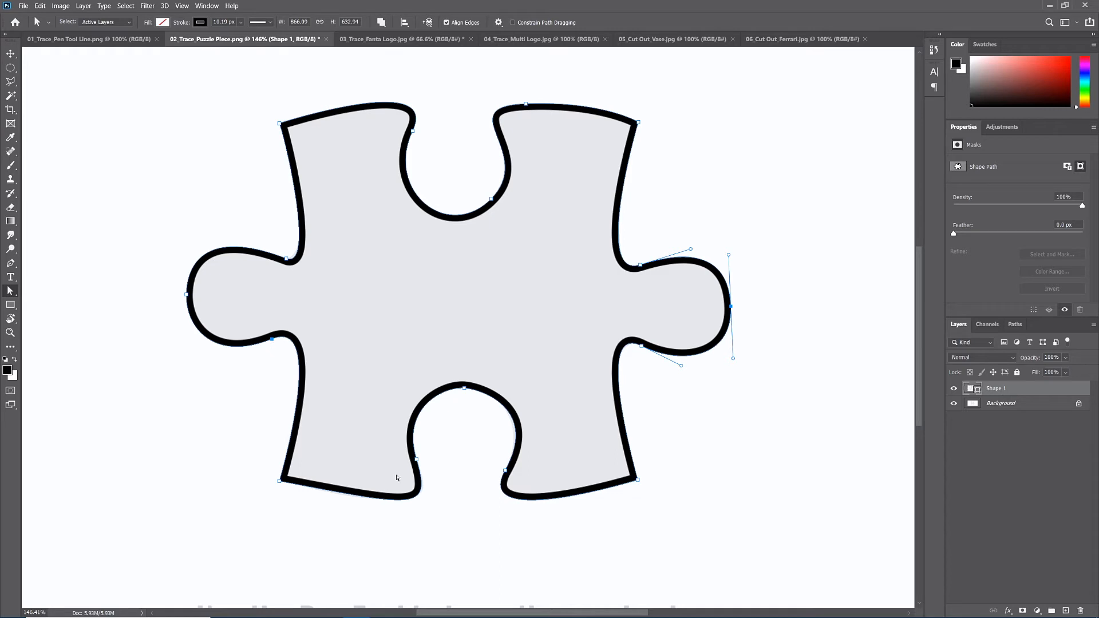
- Adjust the lower handle of the lower notch's left anchor and shift the left knob's upper anchor slightly up and outward
left_click(417, 460)
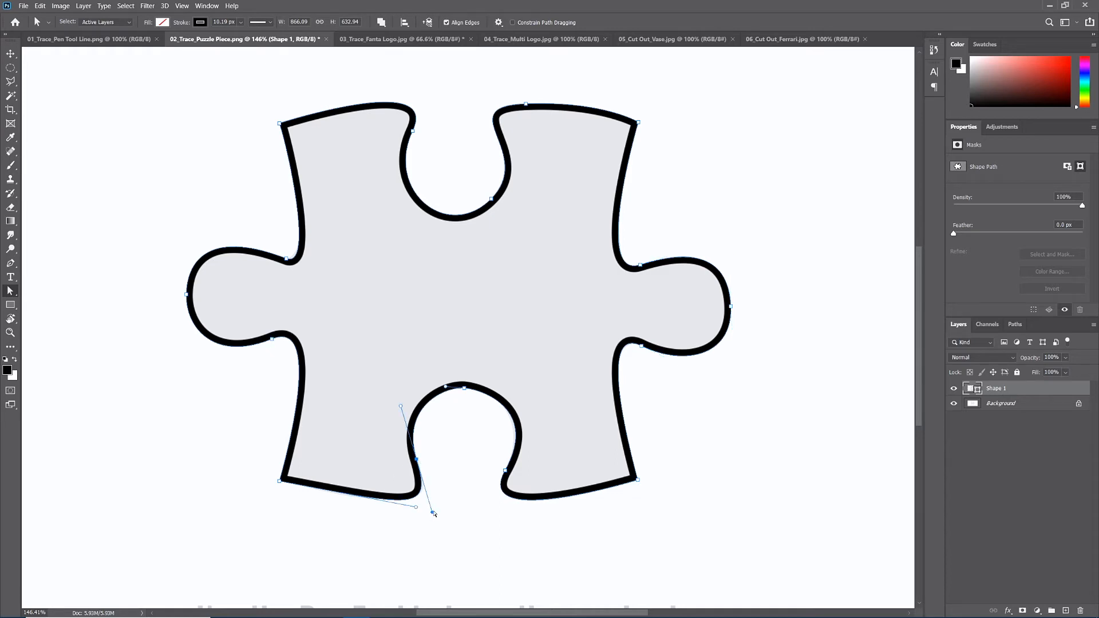
left_click_drag(433, 513, 438, 510)
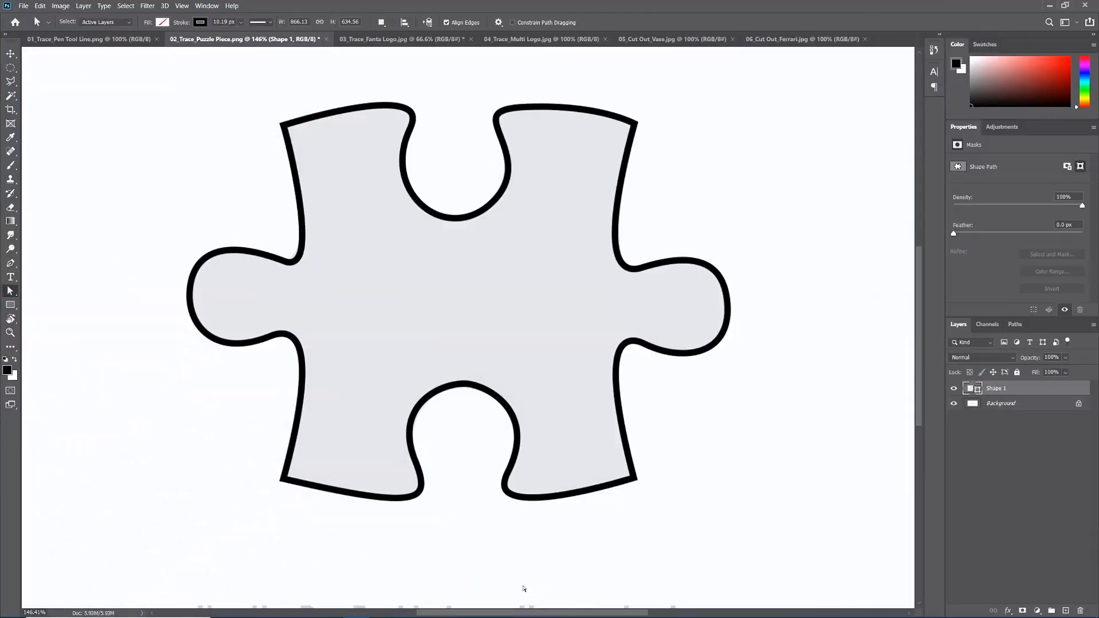
left_click(284, 258)
left_click(249, 401)
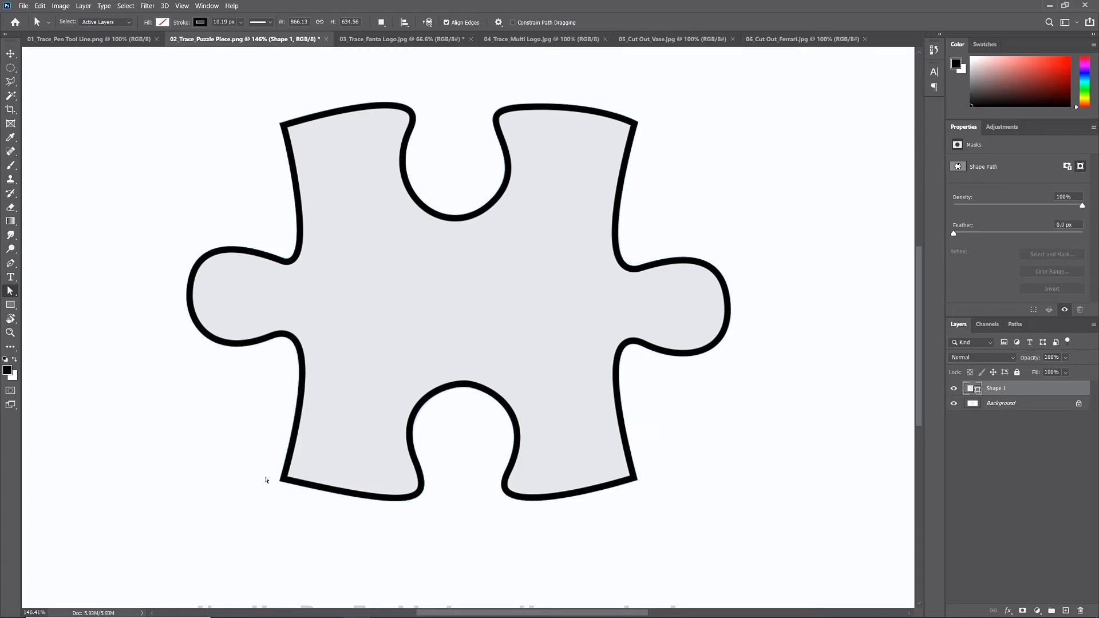
- Swing the handles of the left knob's lower anchor down and back, and refit the curve to the puzzle edge
left_click(234, 345)
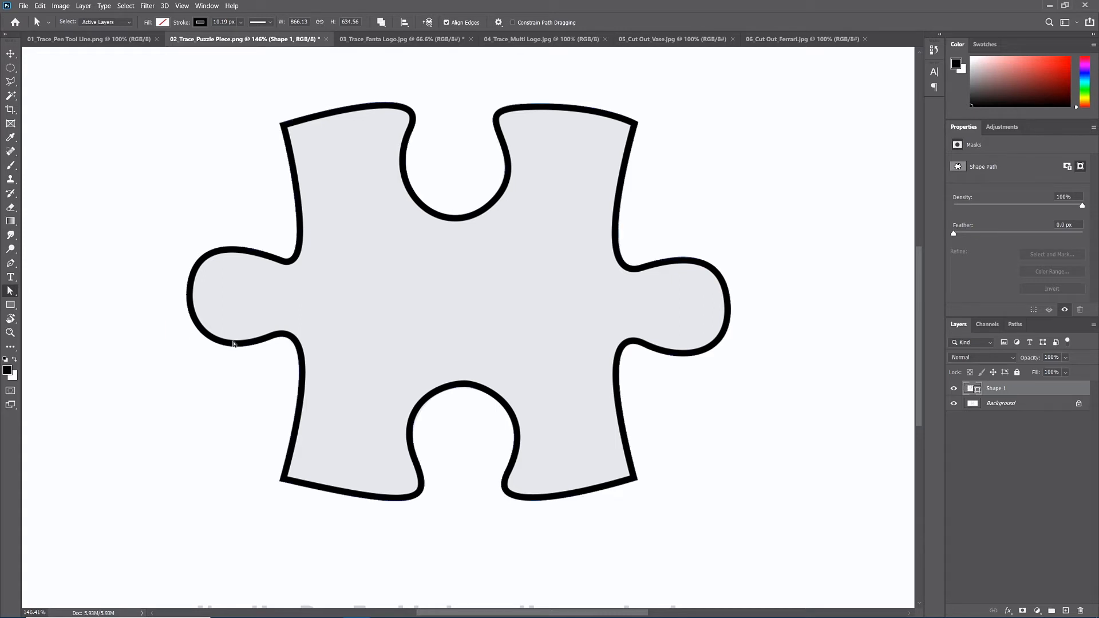
left_click(272, 340)
left_click_drag(328, 316, 315, 380)
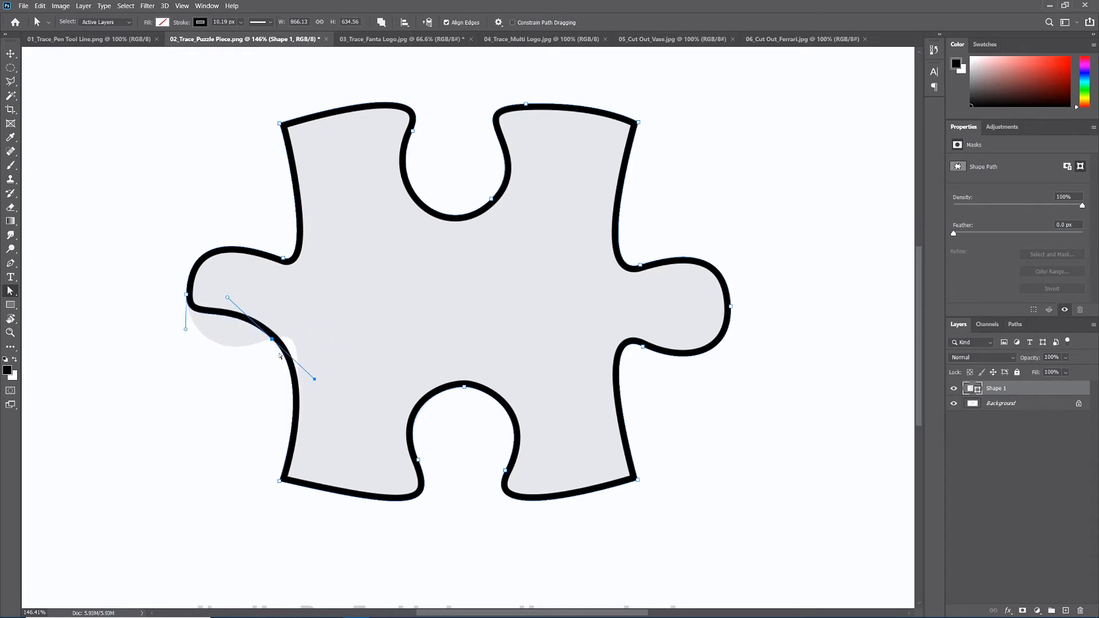
left_click_drag(313, 379, 327, 313)
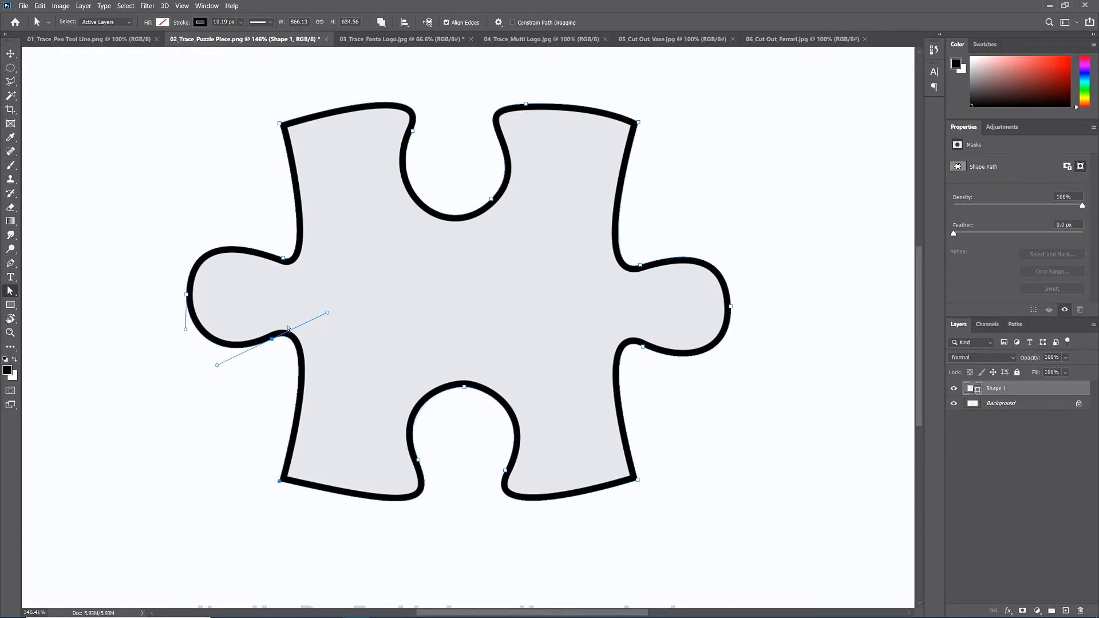
left_click(186, 328)
mouse_move(327, 312)
left_mouse_down()
mouse_move(307, 385)
mouse_move(315, 277)
mouse_move(320, 402)
mouse_move(319, 290)
mouse_move(321, 368)
mouse_move(321, 311)
mouse_move(330, 313)
left_mouse_up()
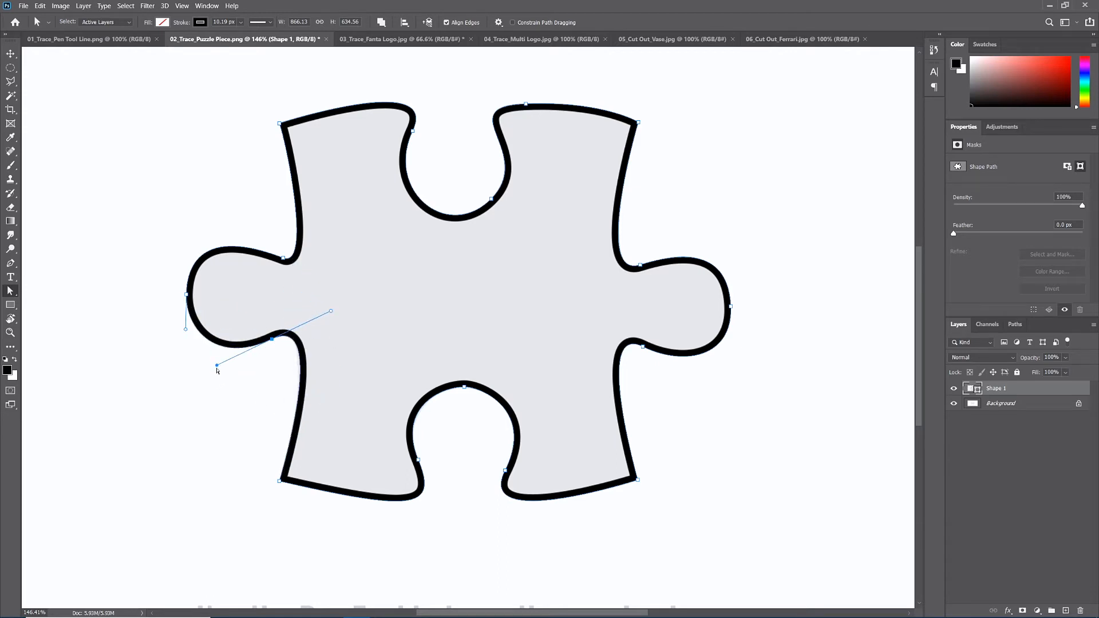
- Break the inner handle of the left knob's lower anchor to move it independently, and swing it back into alignment with the curve
left_click(331, 311)
mouse_move(332, 312)
left_mouse_down()
mouse_move(328, 372)
mouse_move(295, 397)
mouse_move(231, 409)
mouse_move(312, 365)
mouse_move(297, 261)
mouse_move(319, 263)
mouse_move(317, 304)
mouse_move(331, 309)
mouse_move(272, 397)
left_mouse_up()
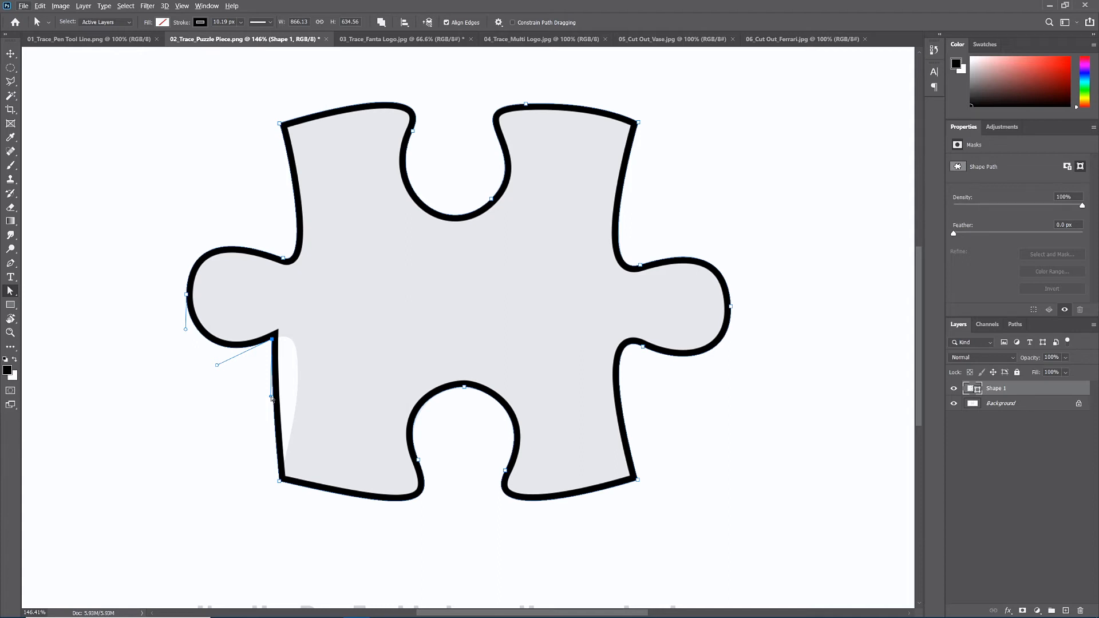
mouse_move(272, 397)
left_mouse_down()
mouse_move(297, 387)
mouse_move(307, 368)
mouse_move(285, 388)
mouse_move(327, 317)
left_mouse_up()
key("ctrl+z")
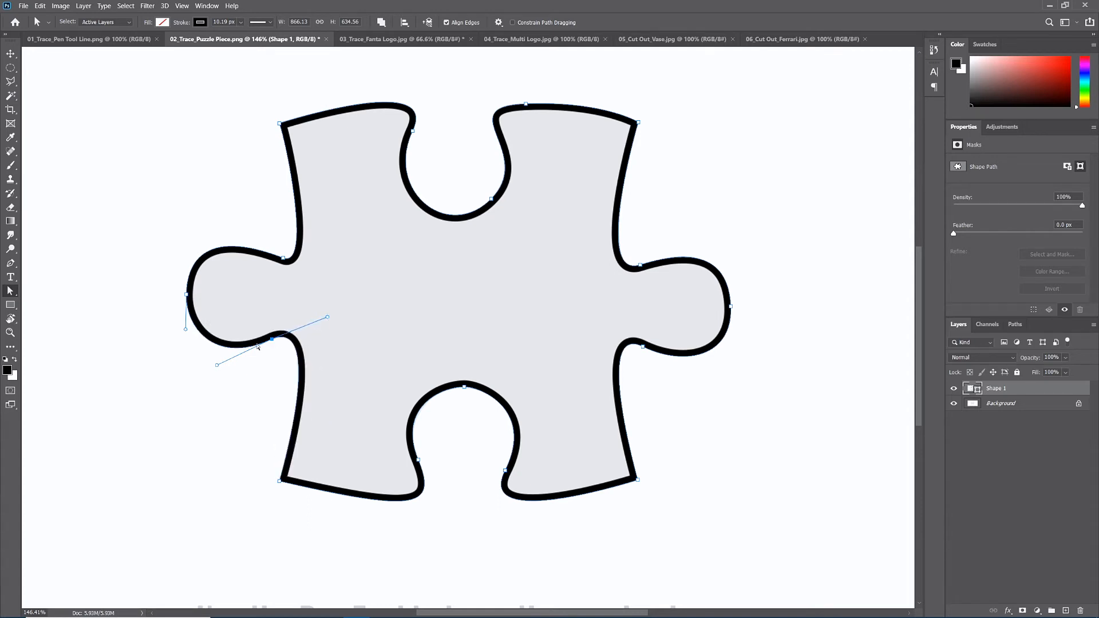
- Fine-tune the upper handle of the lower notch's left anchor and deselect the path
left_click(418, 459)
left_click_drag(398, 409, 401, 407)
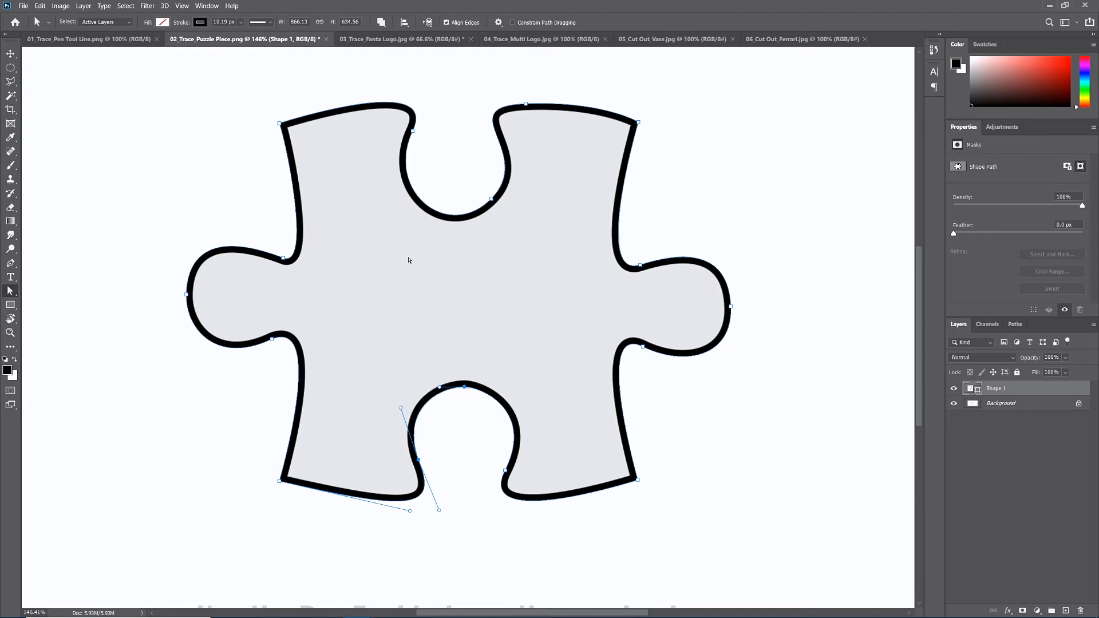
key("Return")
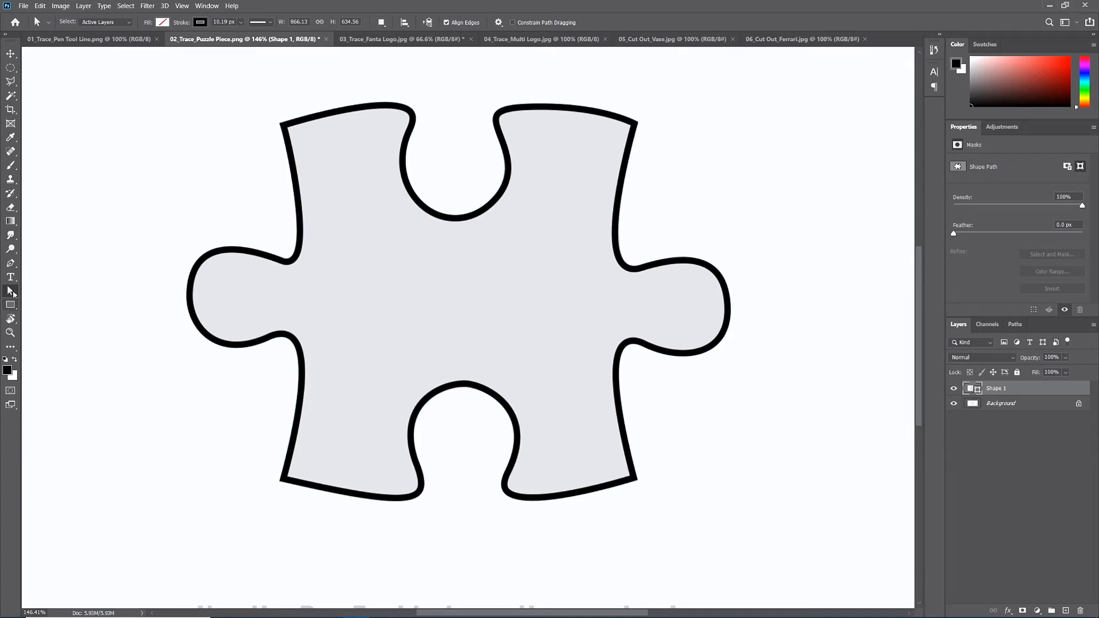
- Set the puzzle shape's stroke to no colour using the Pen tool's shape options
left_click(10, 263)
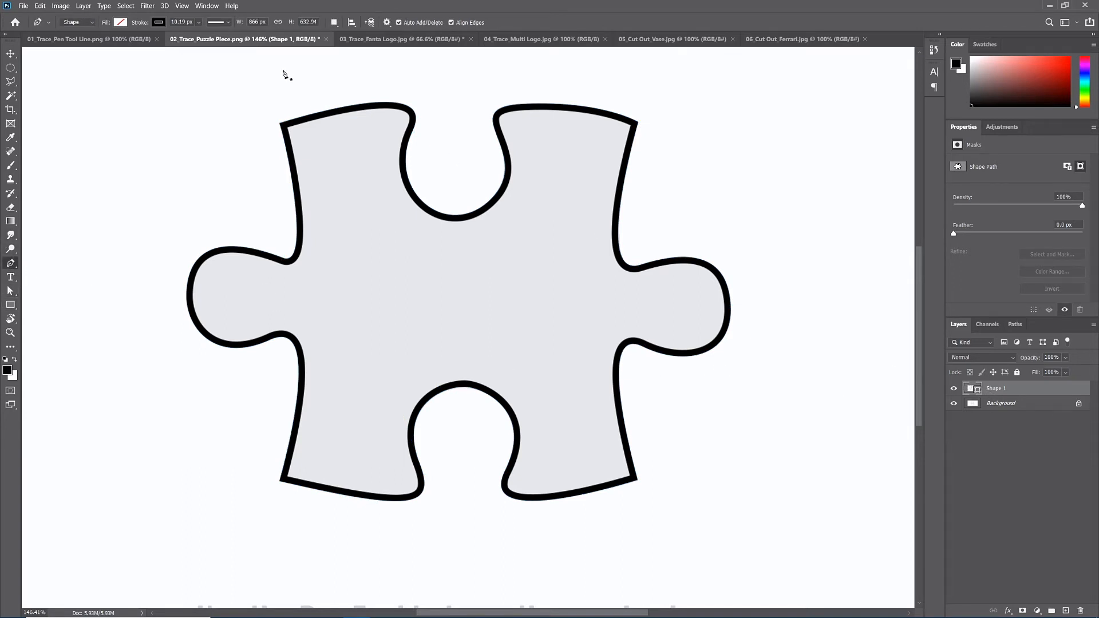
left_click(159, 24)
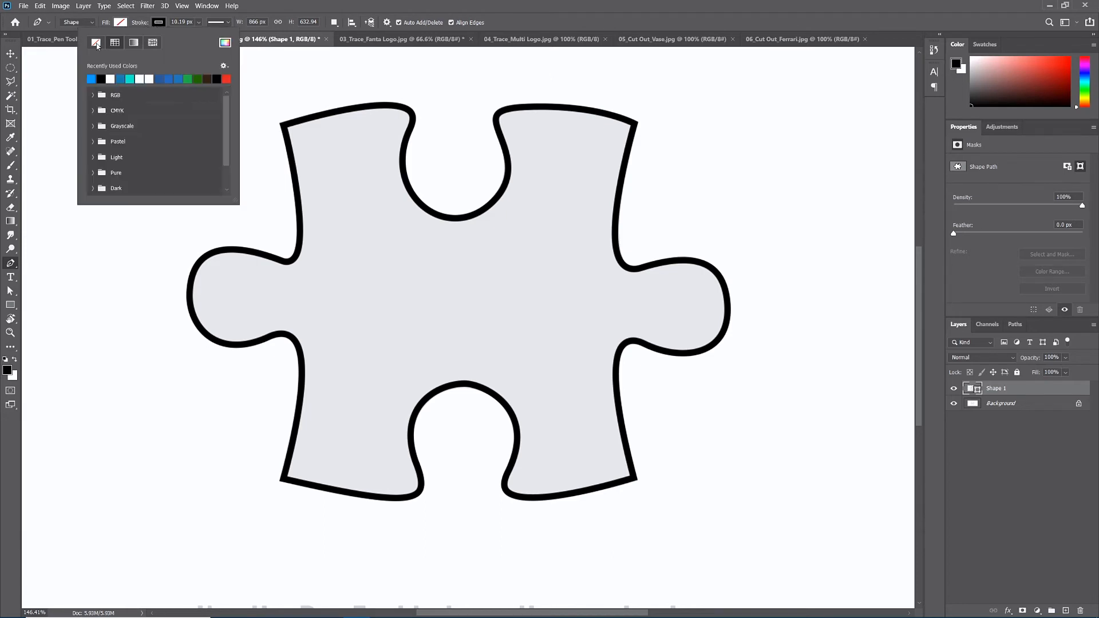
left_click(96, 44)
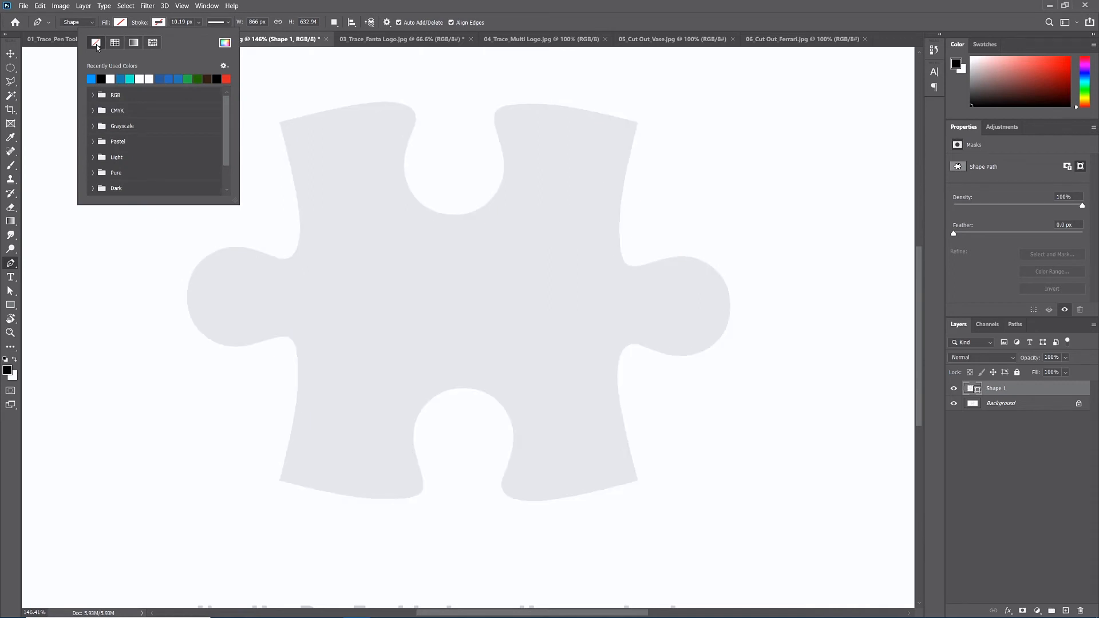
- Fill the puzzle shape with bright blue, hex 22abe4, from the colour picker
left_click(120, 22)
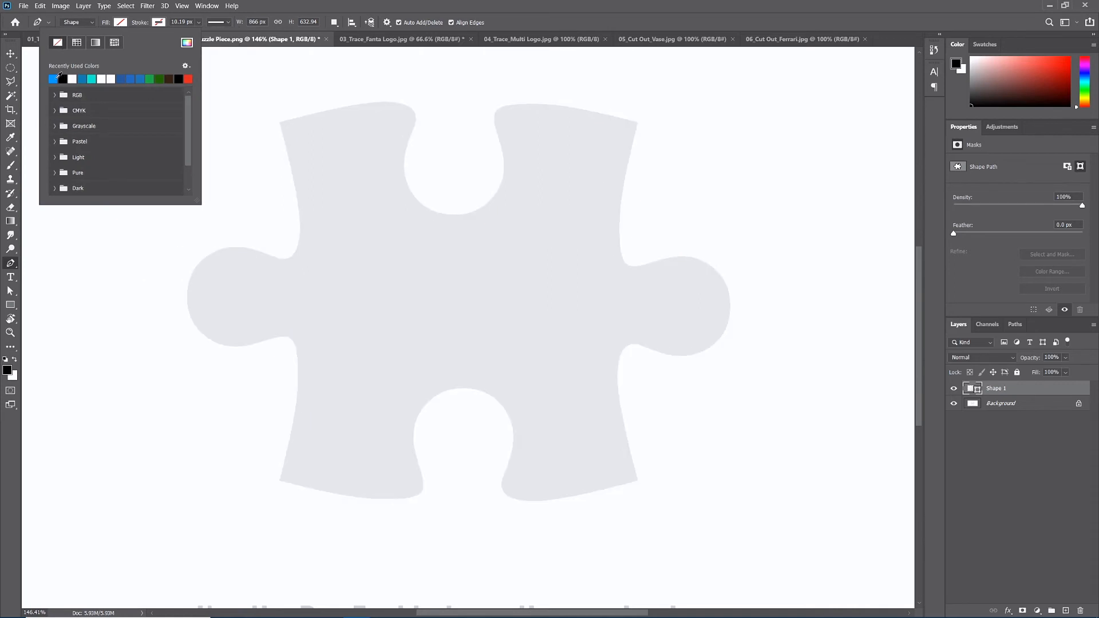
left_click(187, 42)
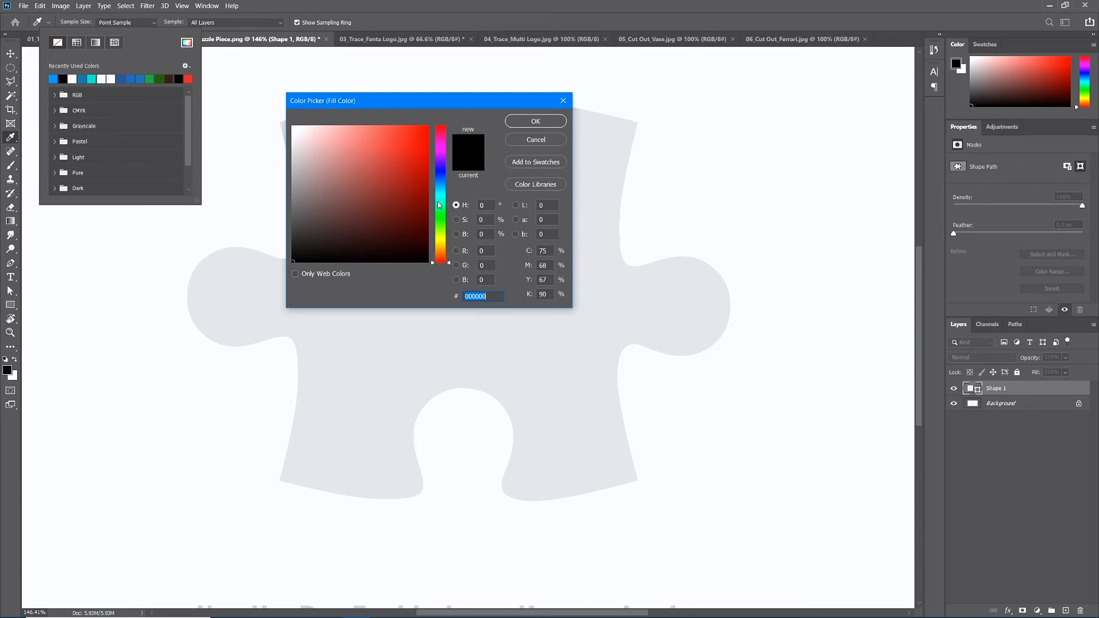
left_click_drag(440, 205, 441, 188)
left_click(408, 140)
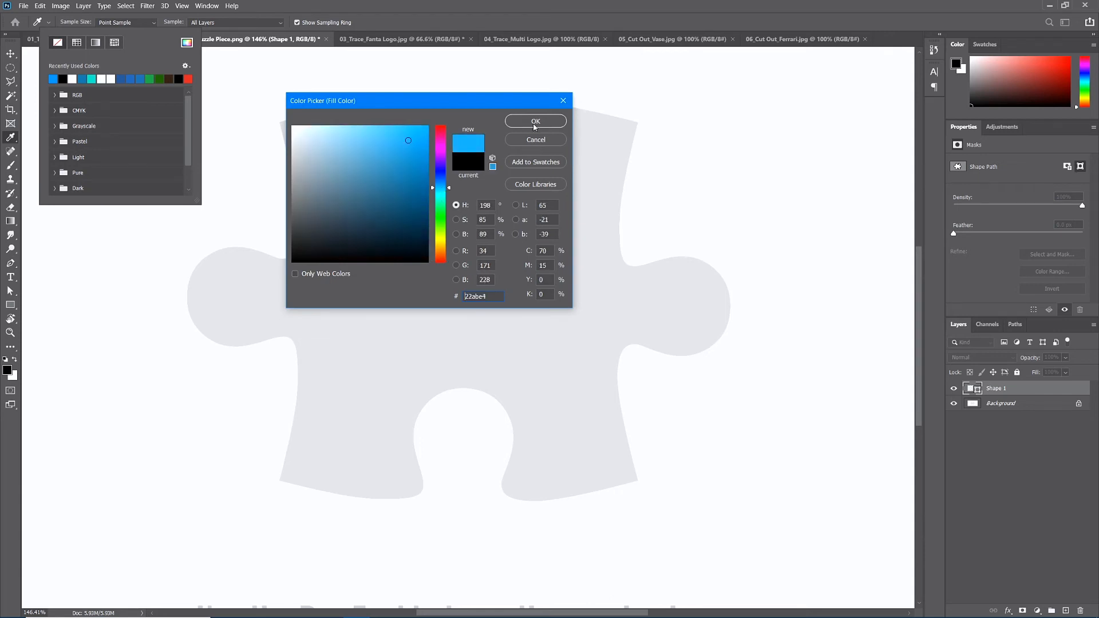
left_click(534, 122)
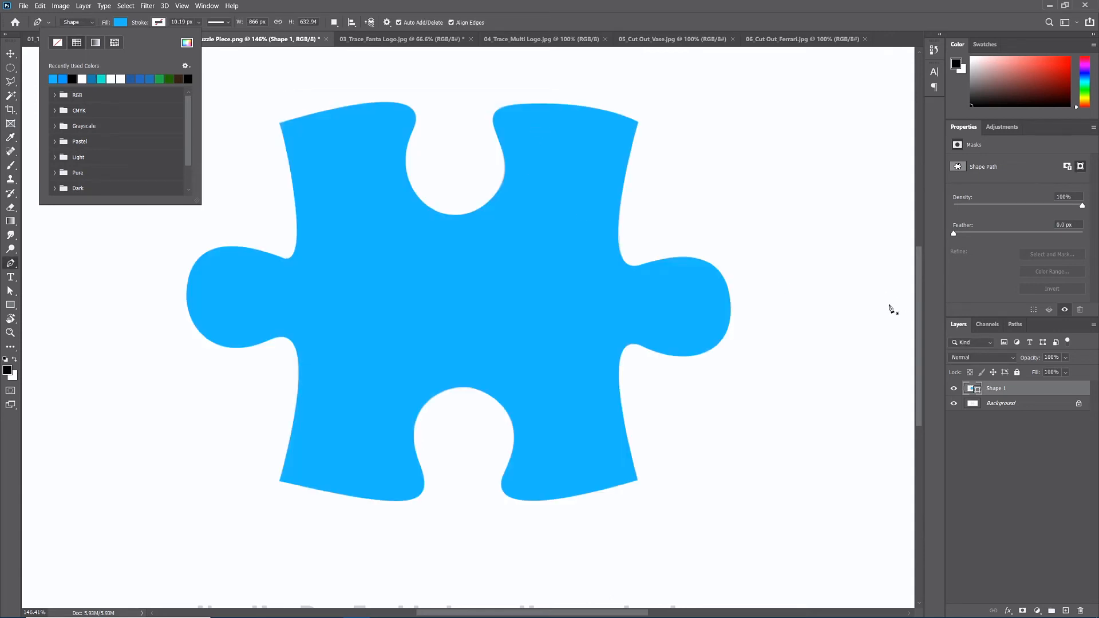
- Hide the Background layer and move the blue puzzle shape around the canvas with the Move tool
left_click(955, 405)
left_click(955, 405)
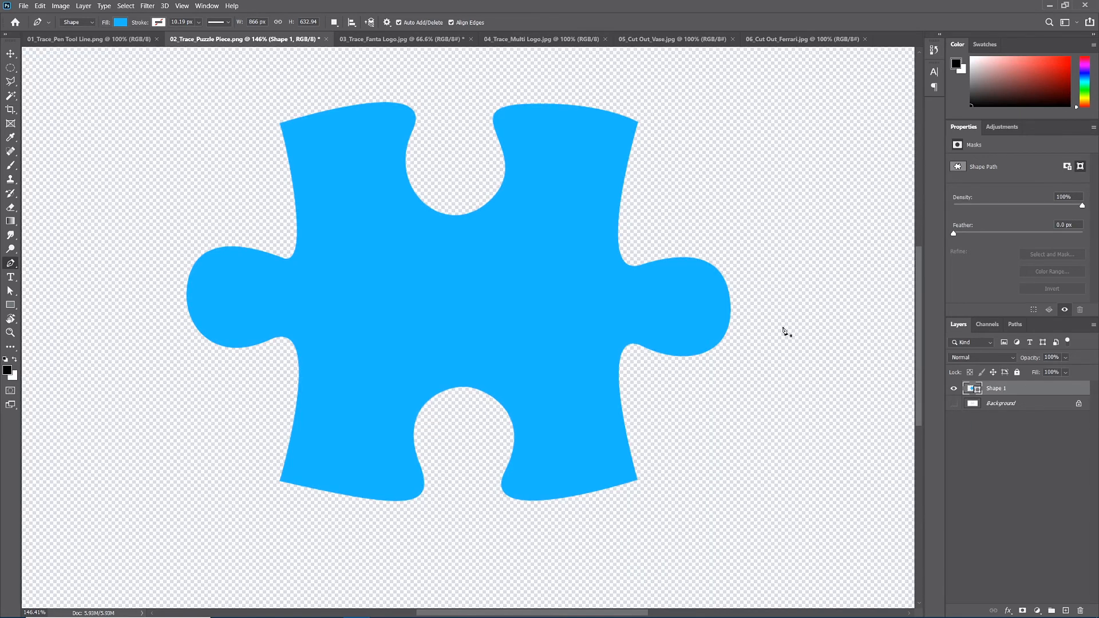
left_click(11, 54)
left_click_drag(324, 202, 337, 224)
scroll(495, 307, "down", 5)
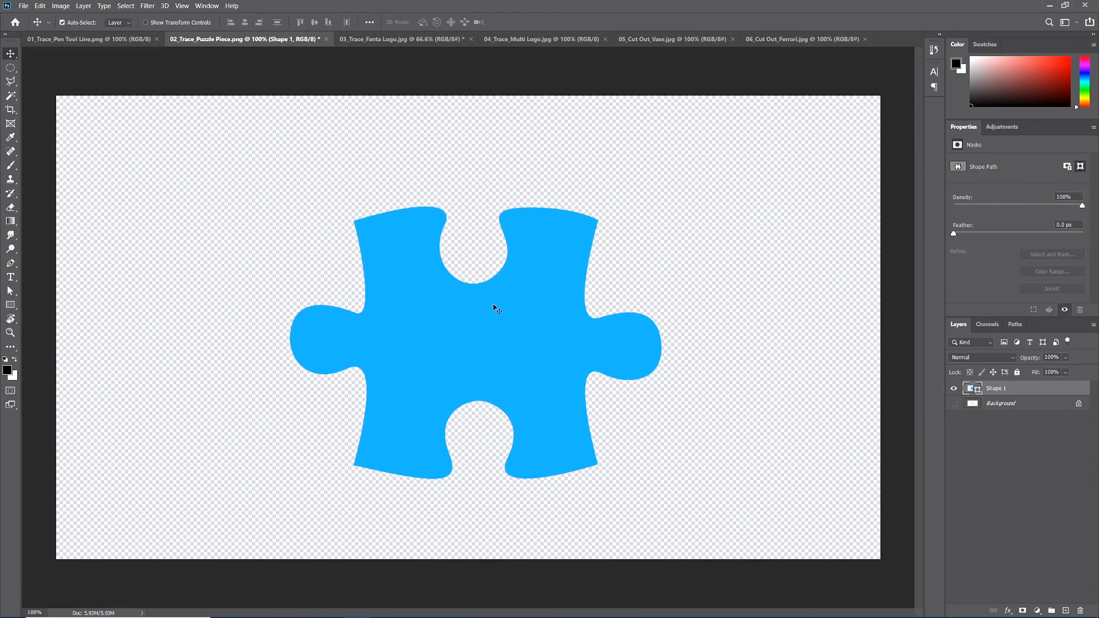
left_click_drag(543, 379, 523, 349)
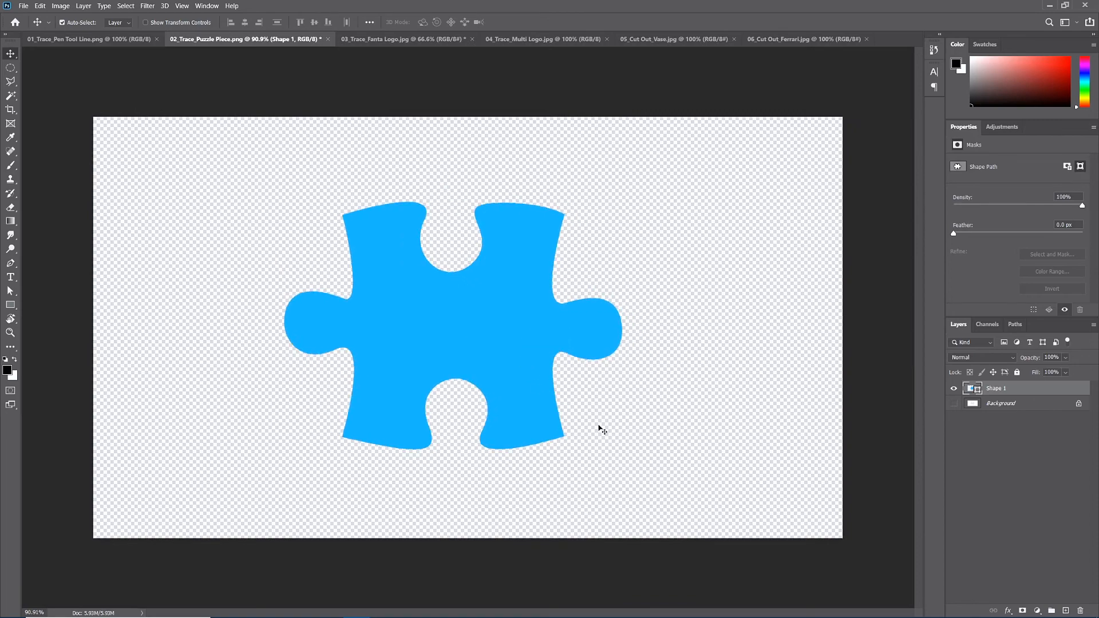